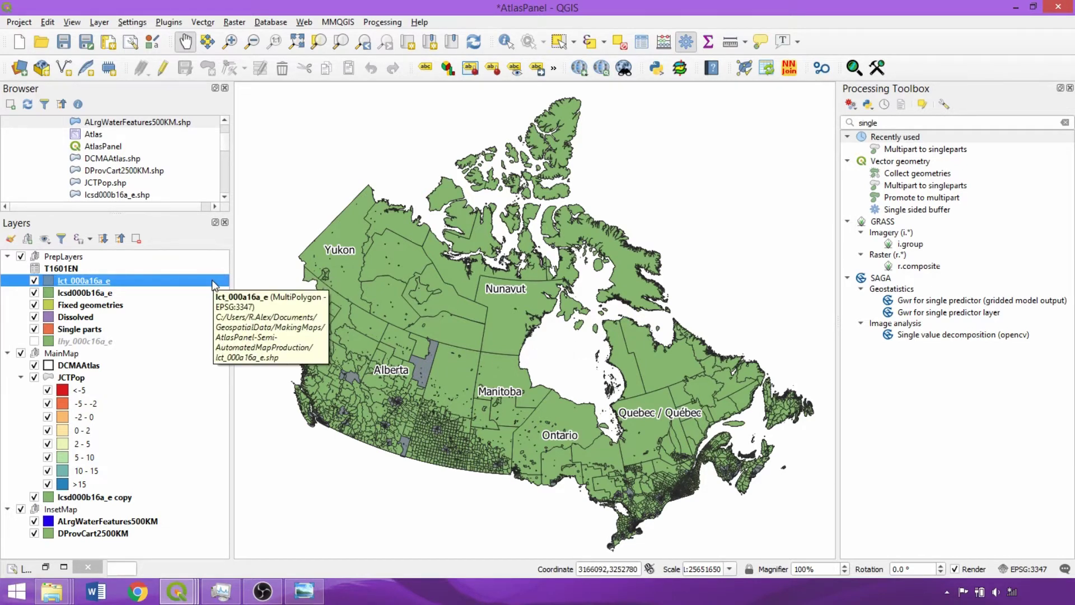
Select the JCTPop and DCMAAtlas layers in the Layers panel.
{"action": "left_click", "coordinate": [174, 381]}
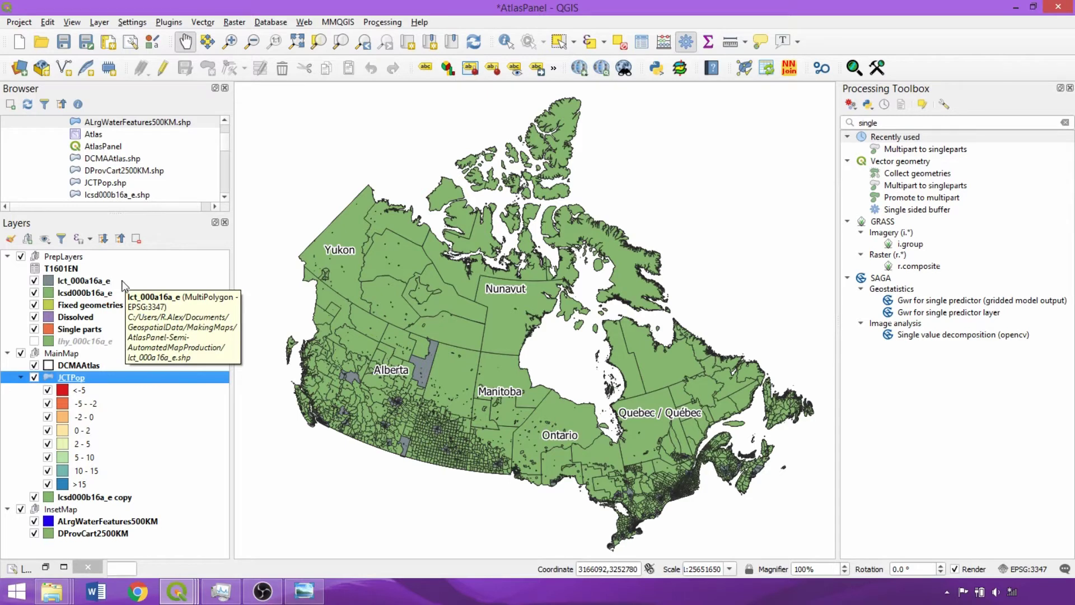
{"action": "left_click", "coordinate": [105, 365]}
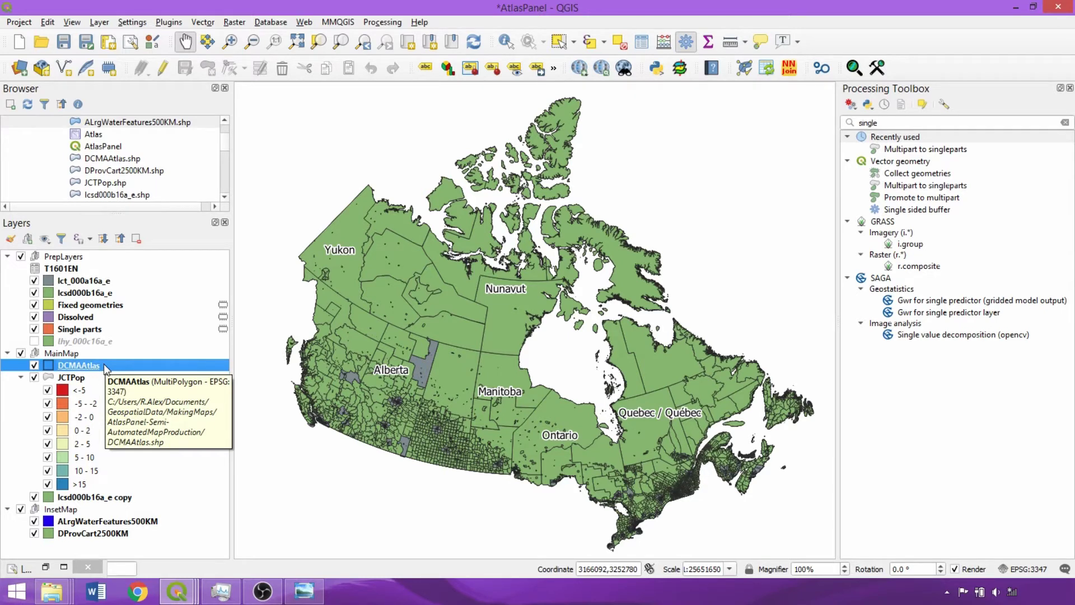
{"action": "left_click", "coordinate": [95, 380]}
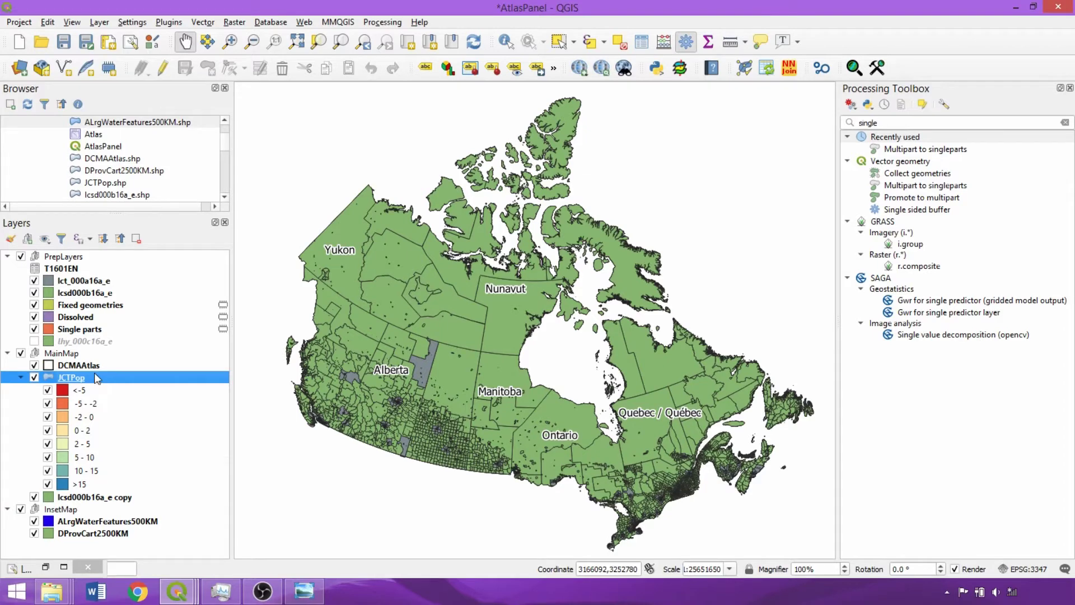
Hide the lct_000a16a_e, lcsd000b16a_e, Fixed geometries and Dissolved layers.
{"action": "left_click", "coordinate": [34, 281]}
{"action": "left_click", "coordinate": [33, 293]}
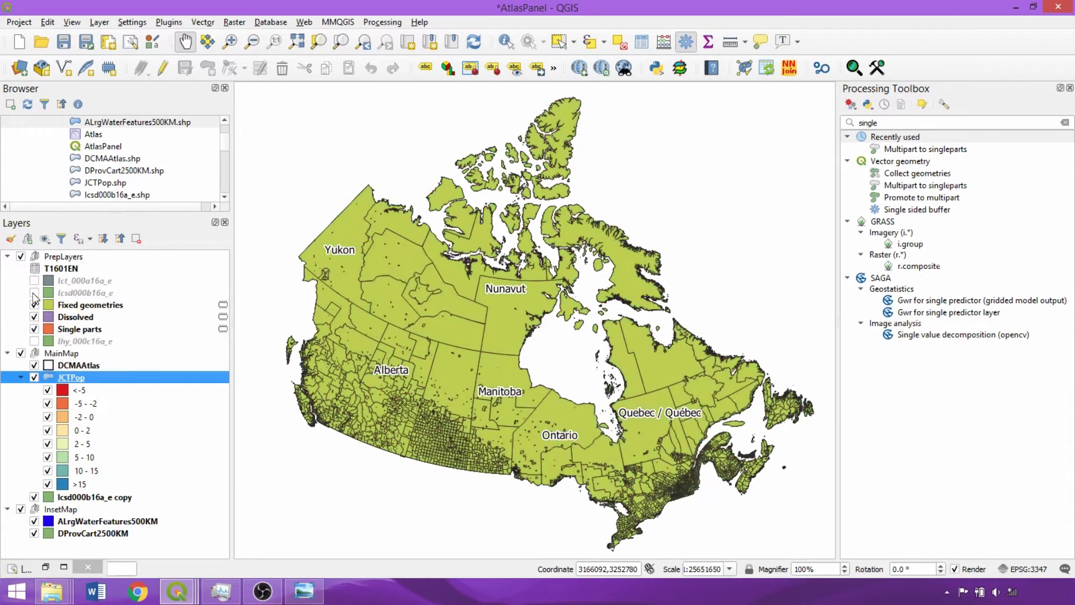
{"action": "left_click", "coordinate": [34, 305]}
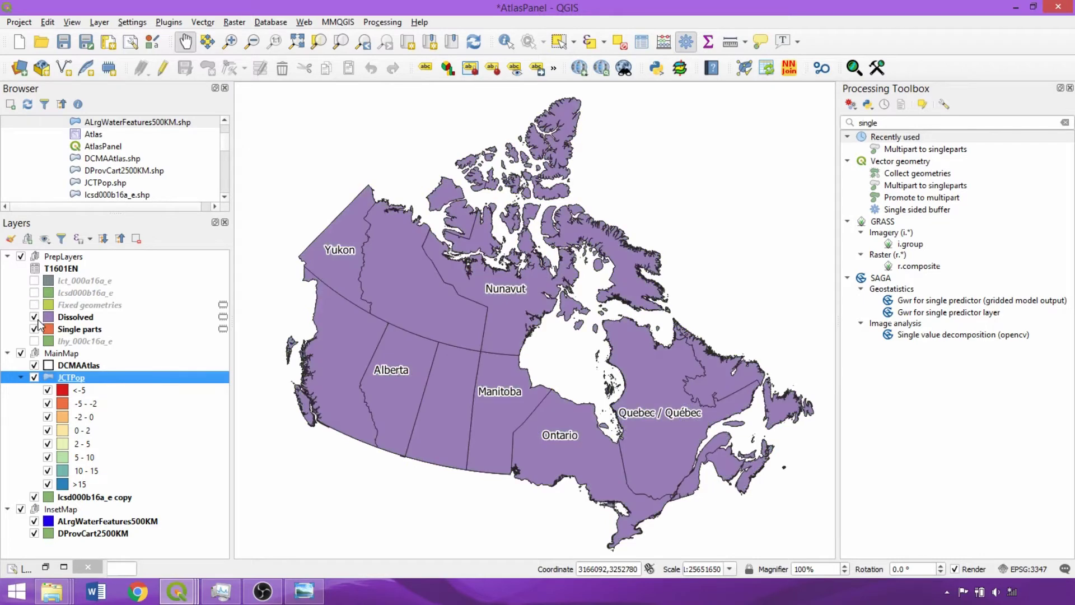
{"action": "left_click", "coordinate": [35, 317]}
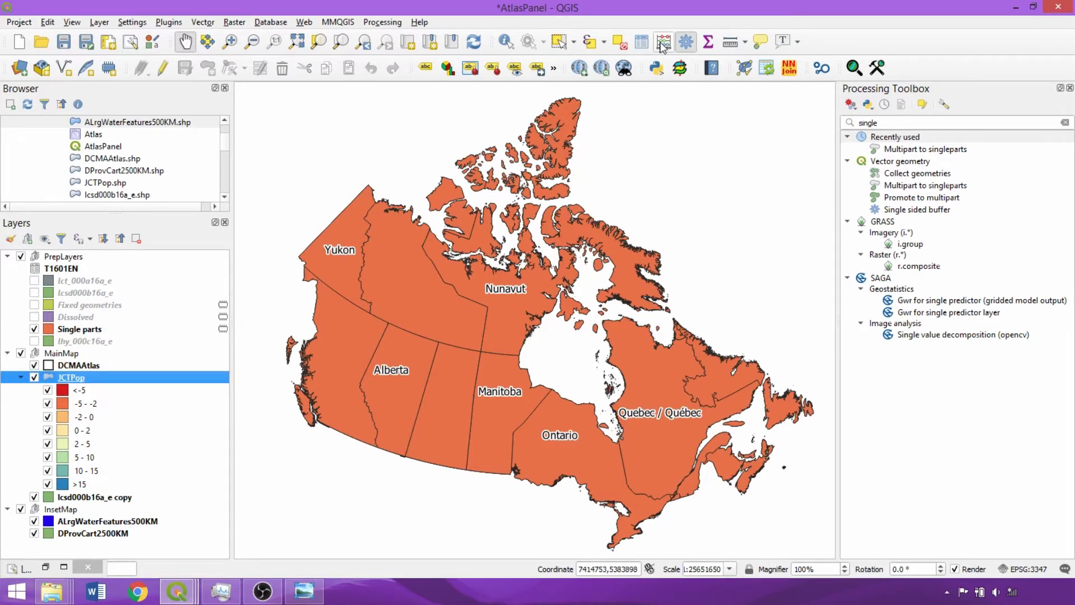
Select the lhy_000c16a_e, DProvCart2500KM, InsetMap and DCMAAtlas entries in turn.
{"action": "left_click", "coordinate": [187, 340]}
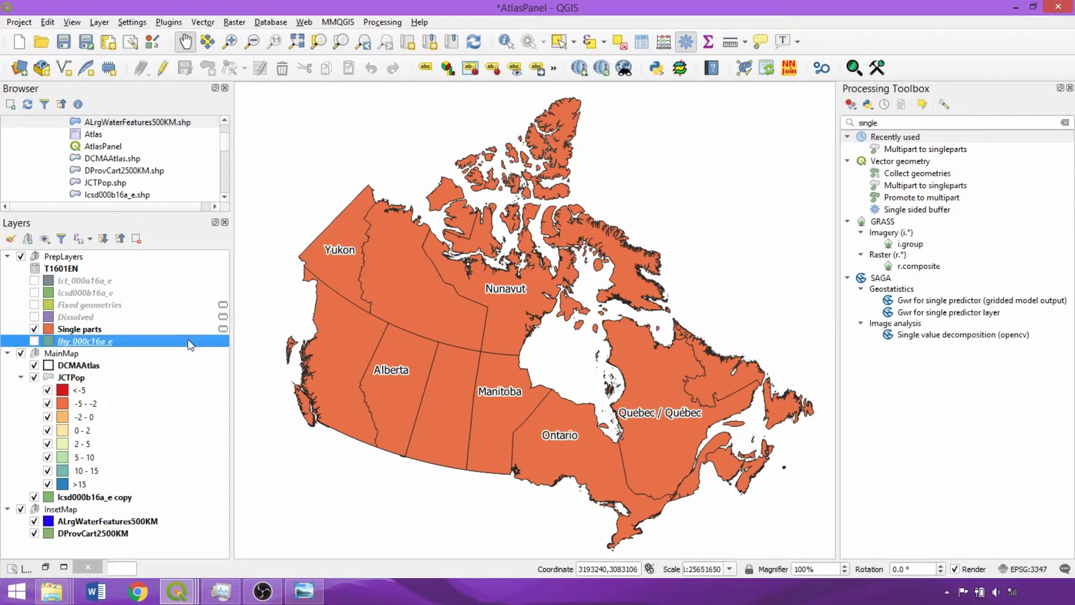
{"action": "left_click", "coordinate": [183, 533]}
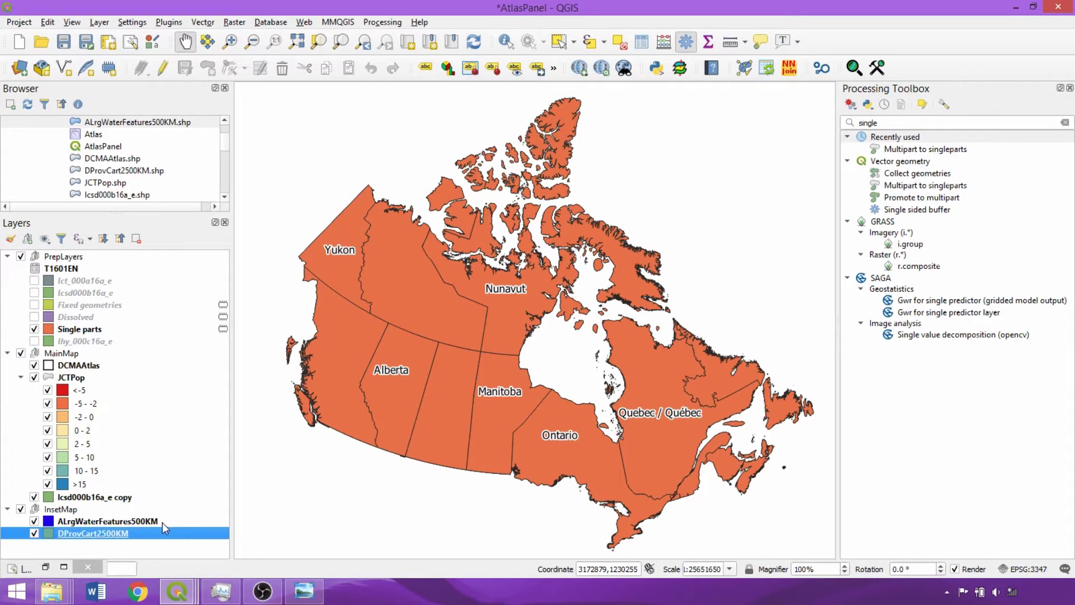
{"action": "left_click", "coordinate": [86, 511]}
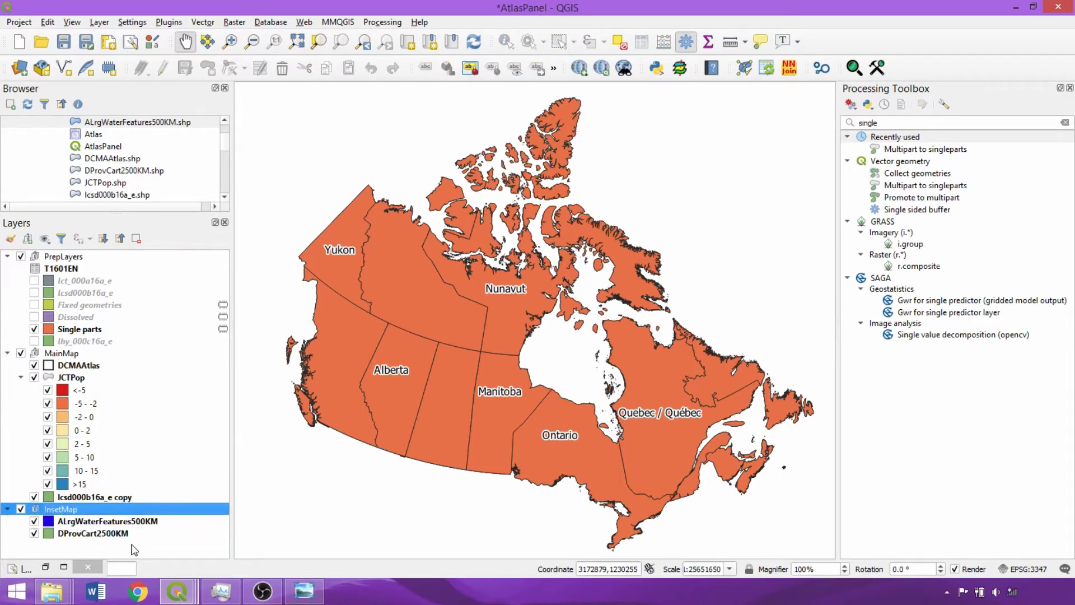
{"action": "left_click", "coordinate": [85, 369]}
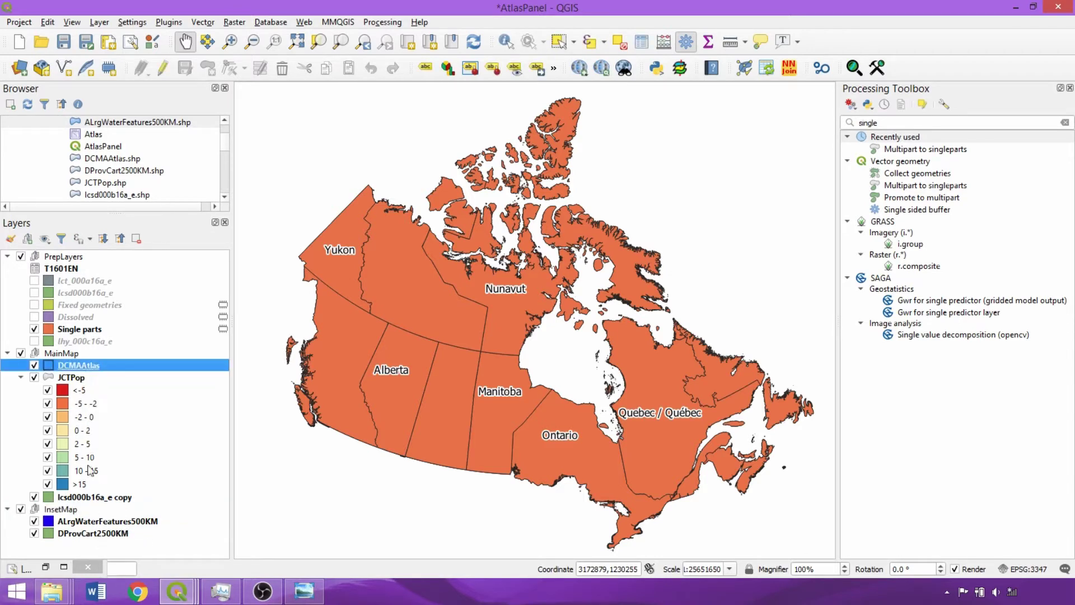
Review DCMAAtlas label Formatting, Buffer, Placement and Rendering settings, then hide the PrepLayers group.
{"action": "left_click", "coordinate": [427, 68]}
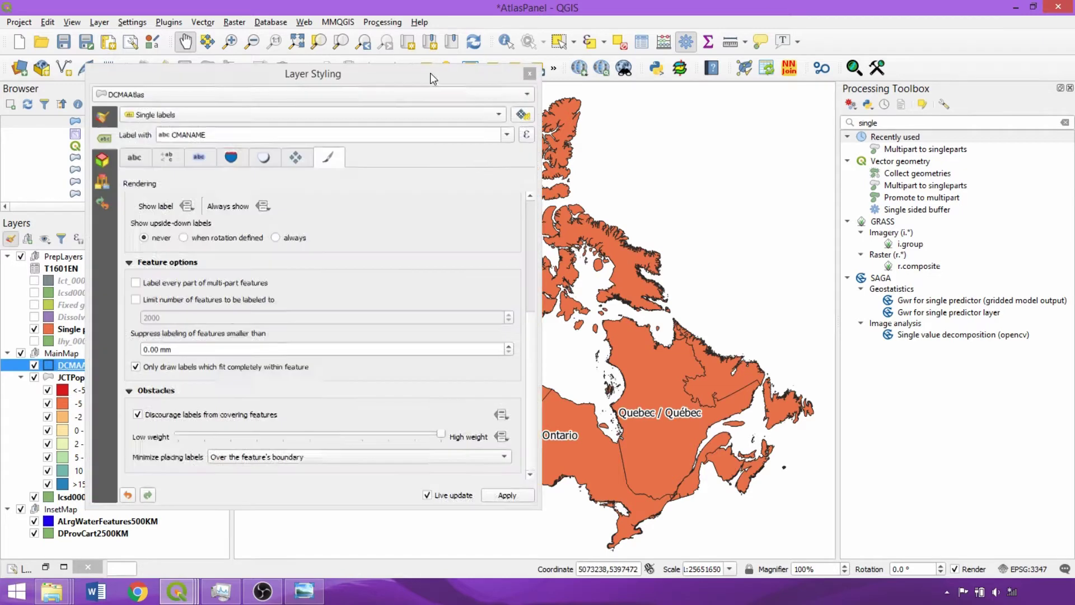
{"action": "left_click", "coordinate": [176, 160]}
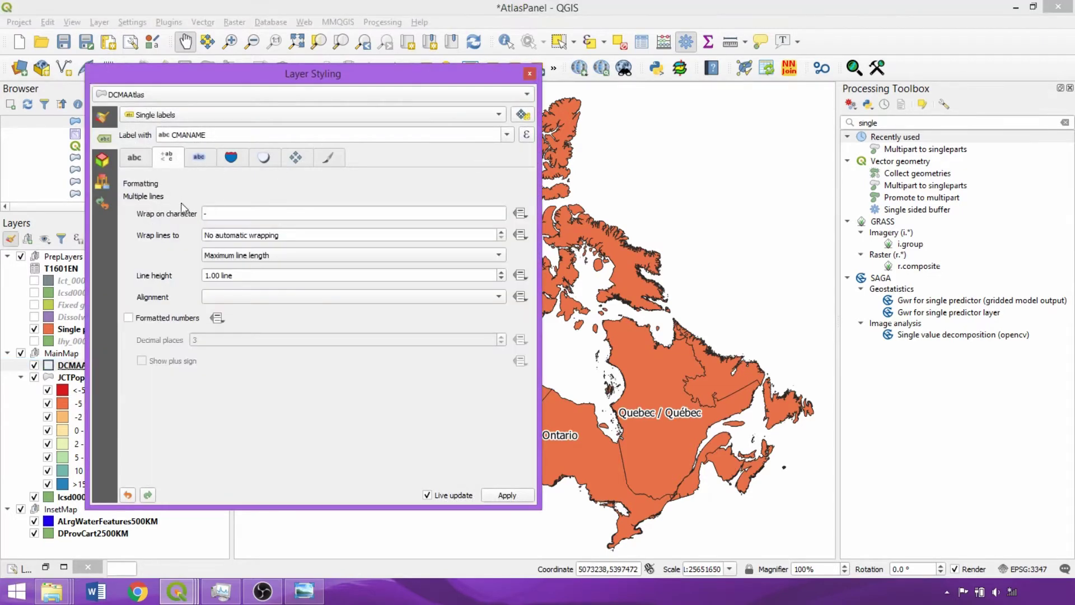
{"action": "left_click", "coordinate": [202, 160]}
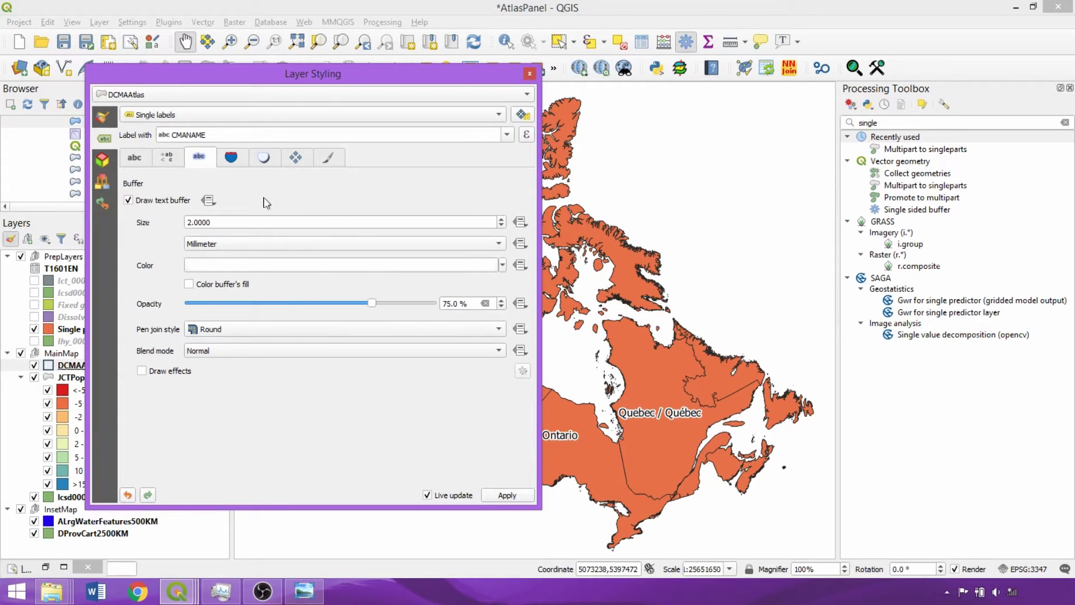
{"action": "left_click", "coordinate": [293, 160]}
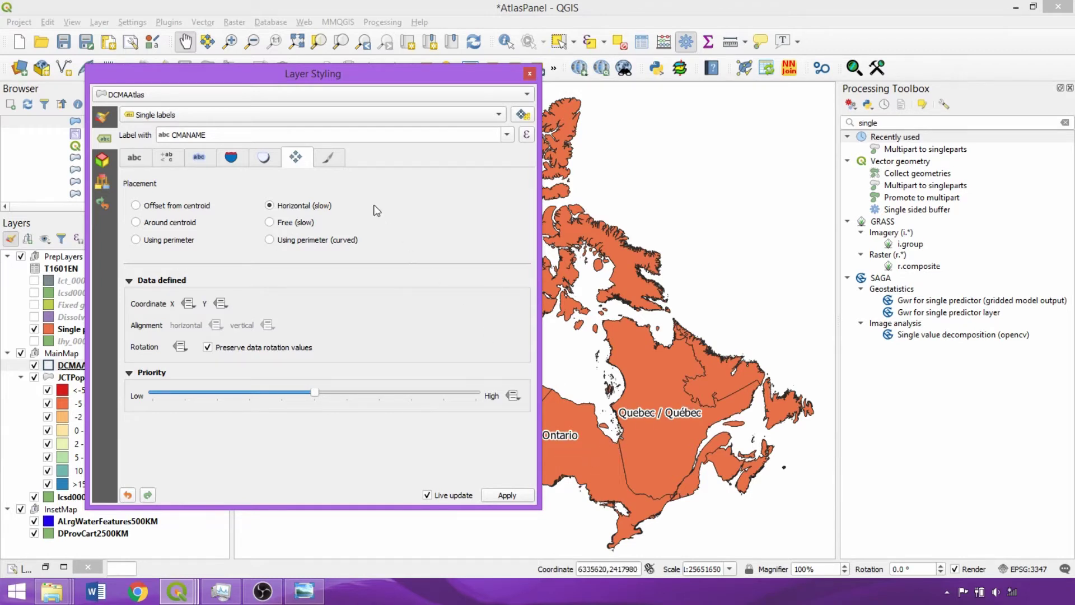
{"action": "left_click", "coordinate": [341, 161]}
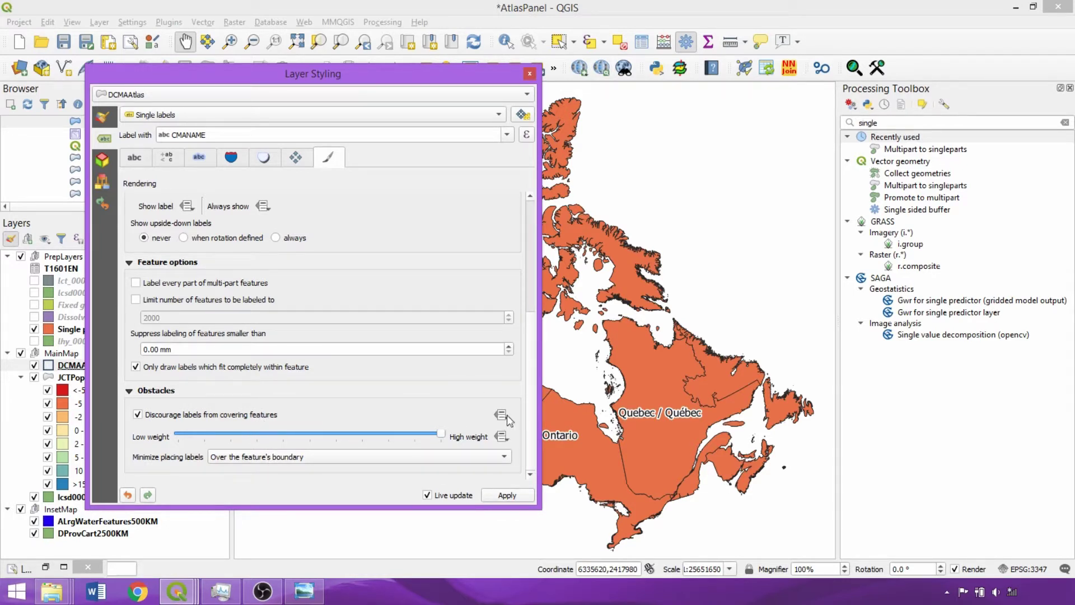
{"action": "left_click", "coordinate": [529, 74]}
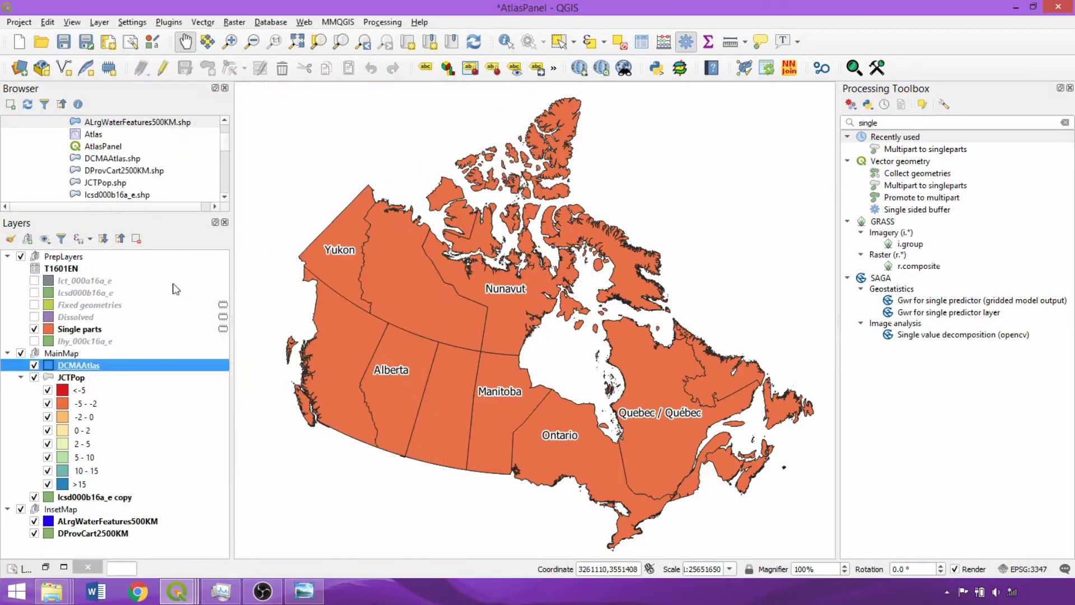
{"action": "left_click", "coordinate": [21, 255]}
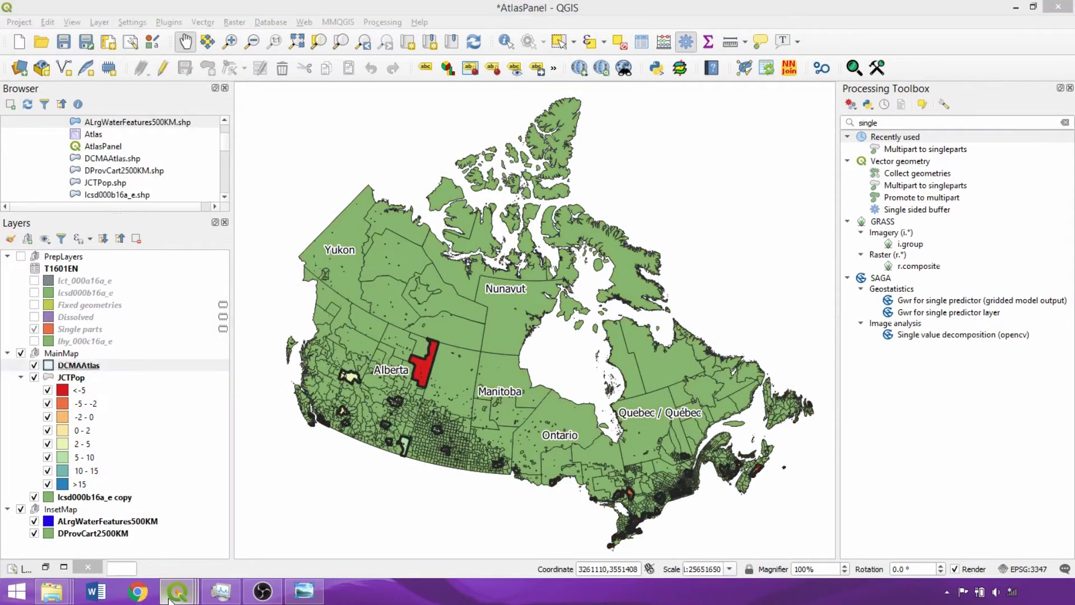
Switch to the Urban Population Dynamics layout and browse its shape and stacking-order tools.
{"action": "mouse_move", "coordinate": [177, 591]}
{"action": "left_click", "coordinate": [453, 540]}
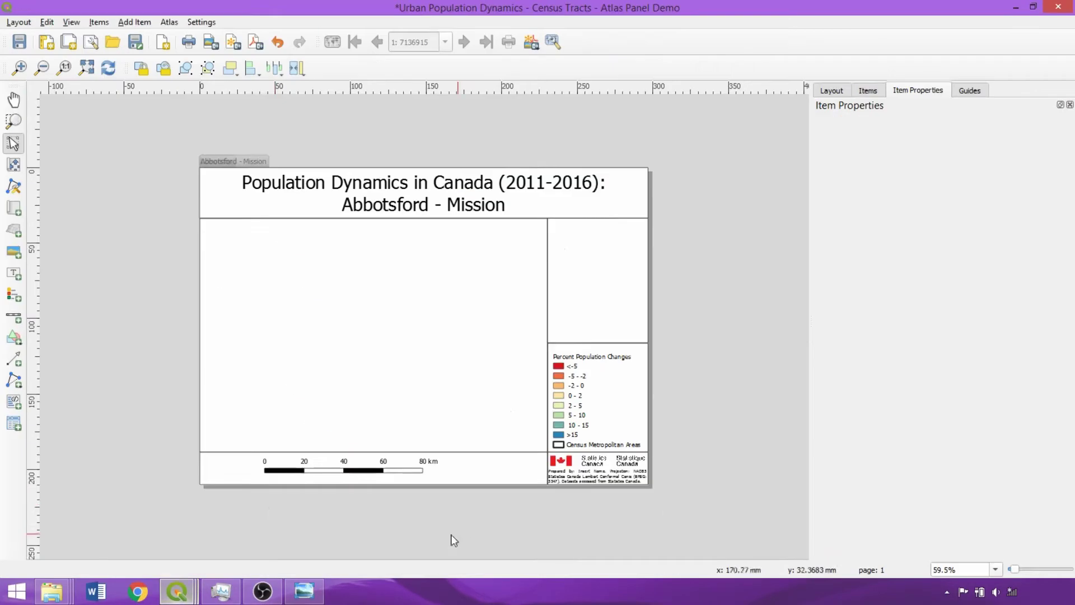
{"action": "left_click", "coordinate": [14, 337]}
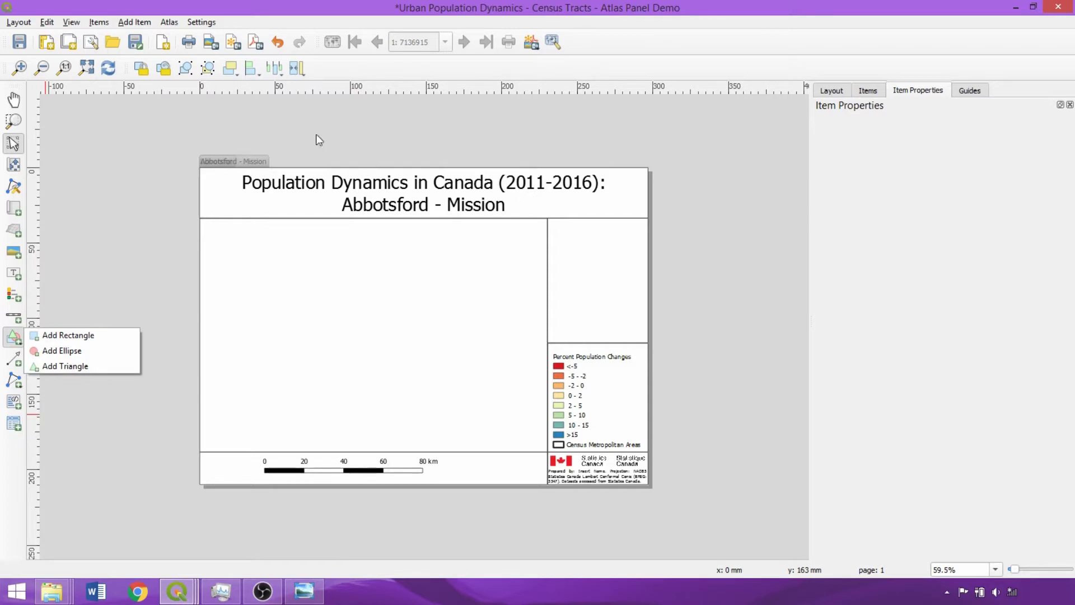
{"action": "left_click", "coordinate": [234, 72]}
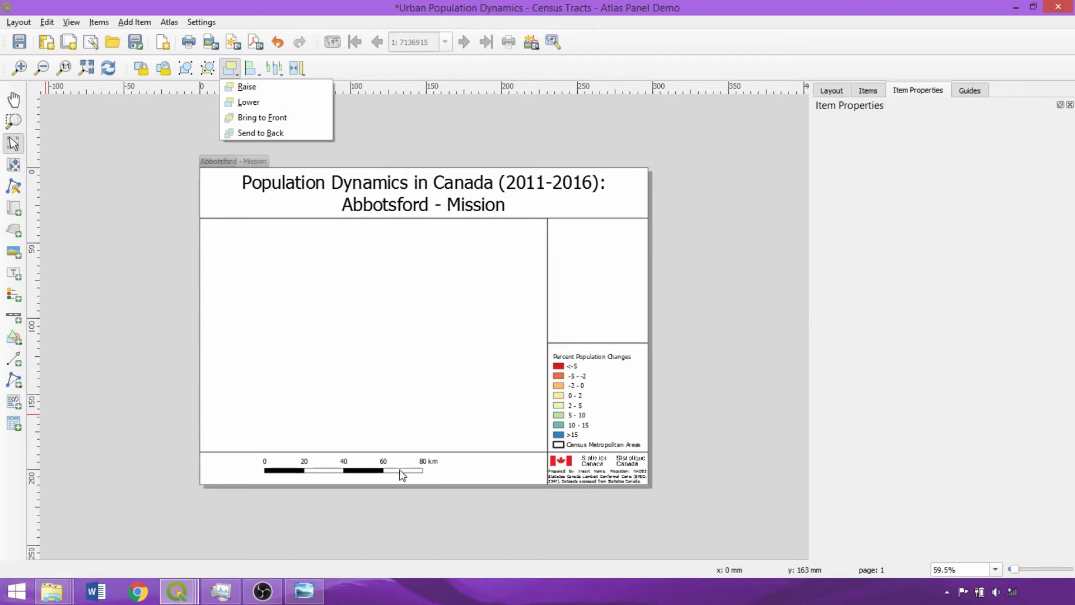
Inspect the title expression joining the heading with CMANAME and center it horizontally.
{"action": "left_click", "coordinate": [432, 212]}
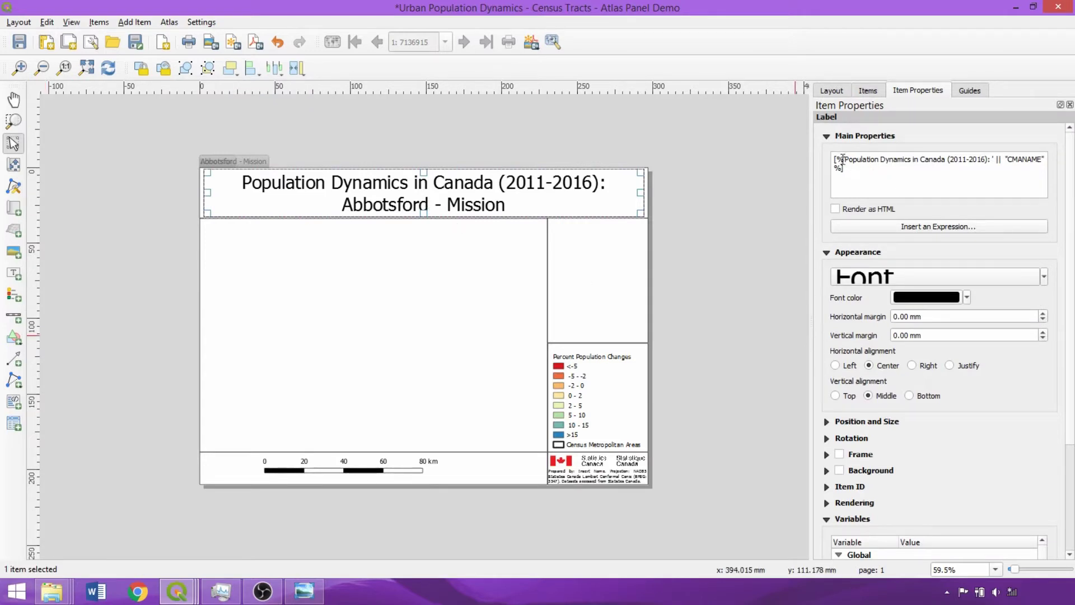
{"action": "left_click_drag", "start_coordinate": [843, 160], "coordinate": [994, 162]}
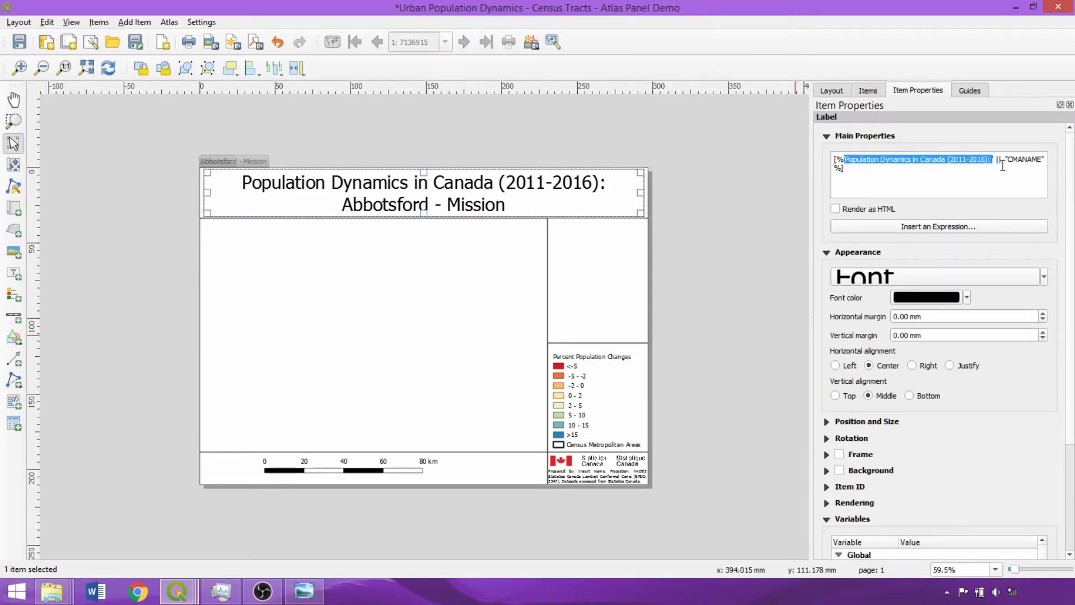
{"action": "left_click", "coordinate": [1039, 165]}
{"action": "double_click", "coordinate": [1040, 160]}
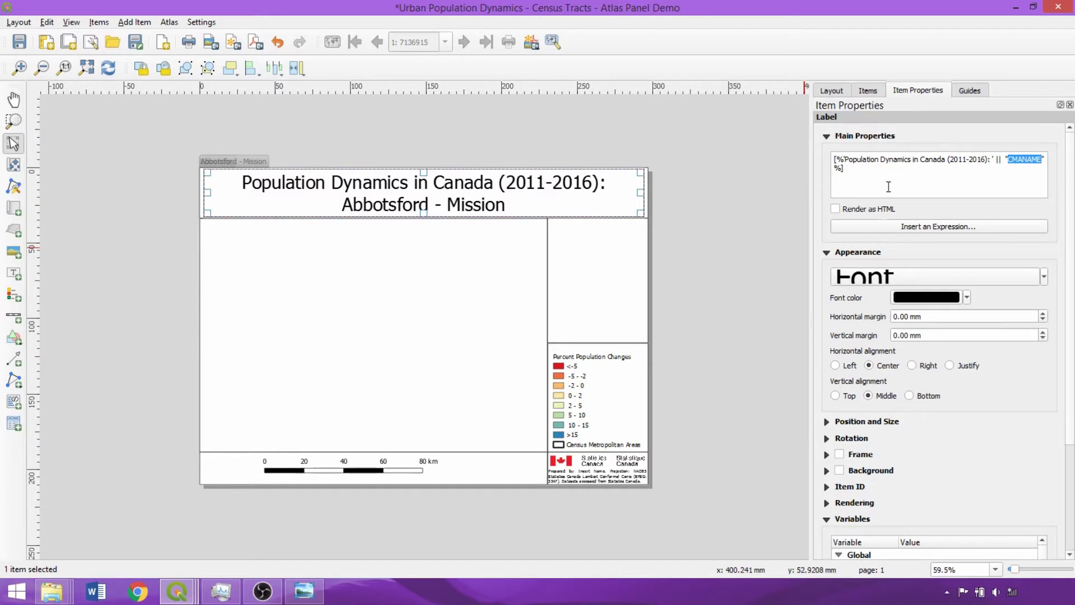
{"action": "left_click", "coordinate": [868, 365]}
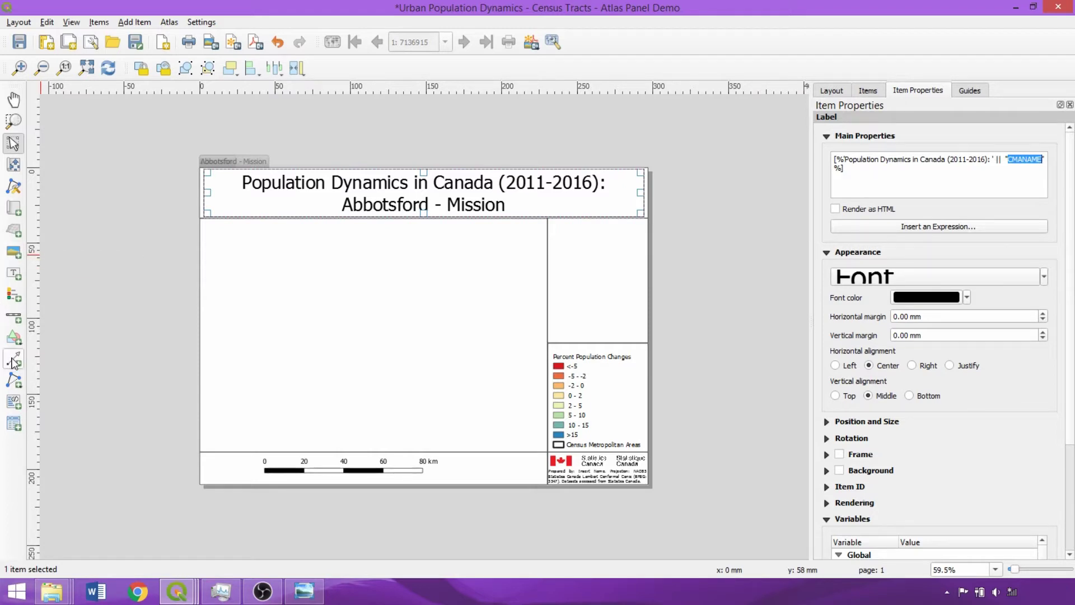
Add a NorthArrow_10.svg picture at the map's top-left, filled #303030 with Middle placement.
{"action": "left_click", "coordinate": [14, 253]}
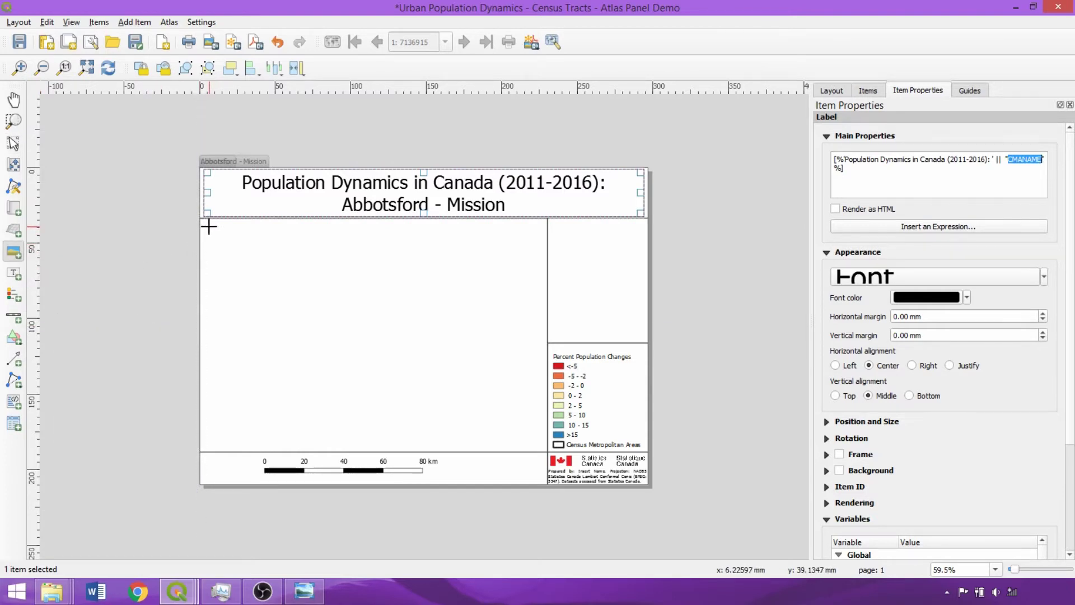
{"action": "left_click_drag", "start_coordinate": [210, 227], "coordinate": [247, 280]}
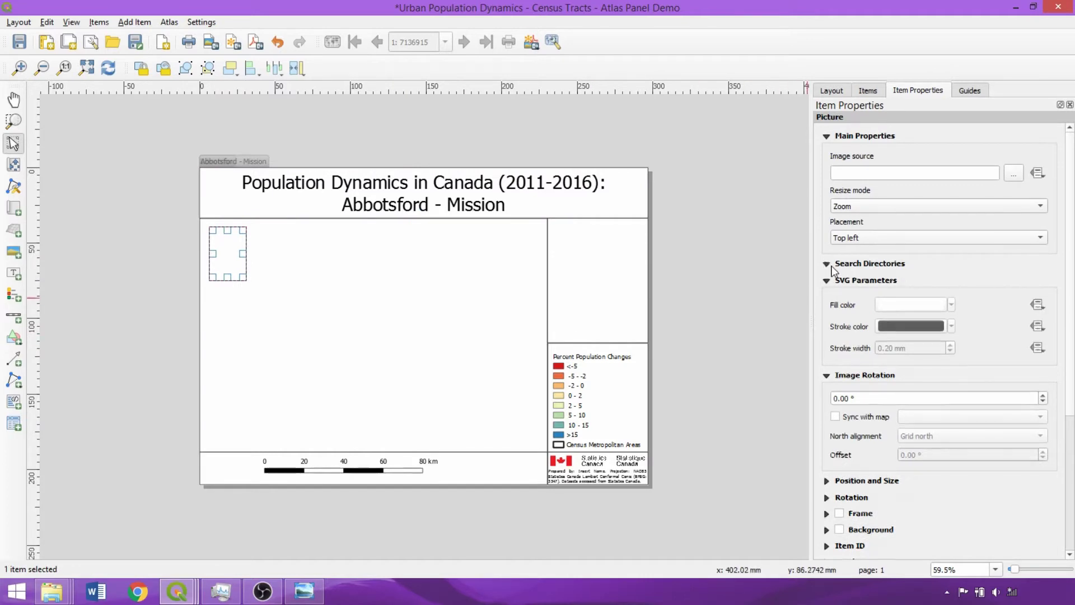
{"action": "left_click", "coordinate": [834, 263]}
{"action": "left_click", "coordinate": [968, 372]}
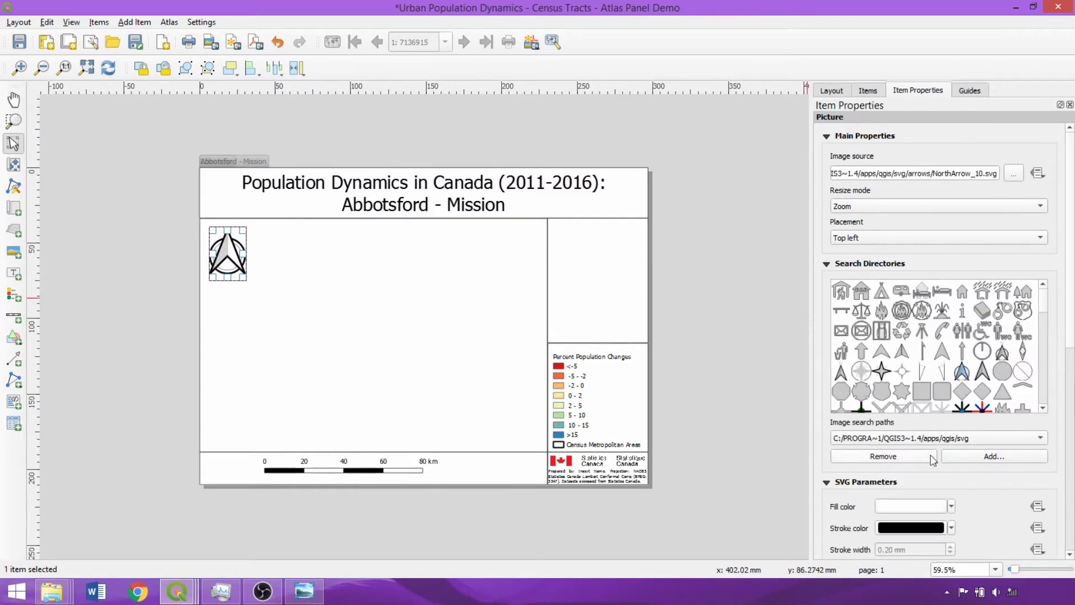
{"action": "left_click", "coordinate": [911, 506]}
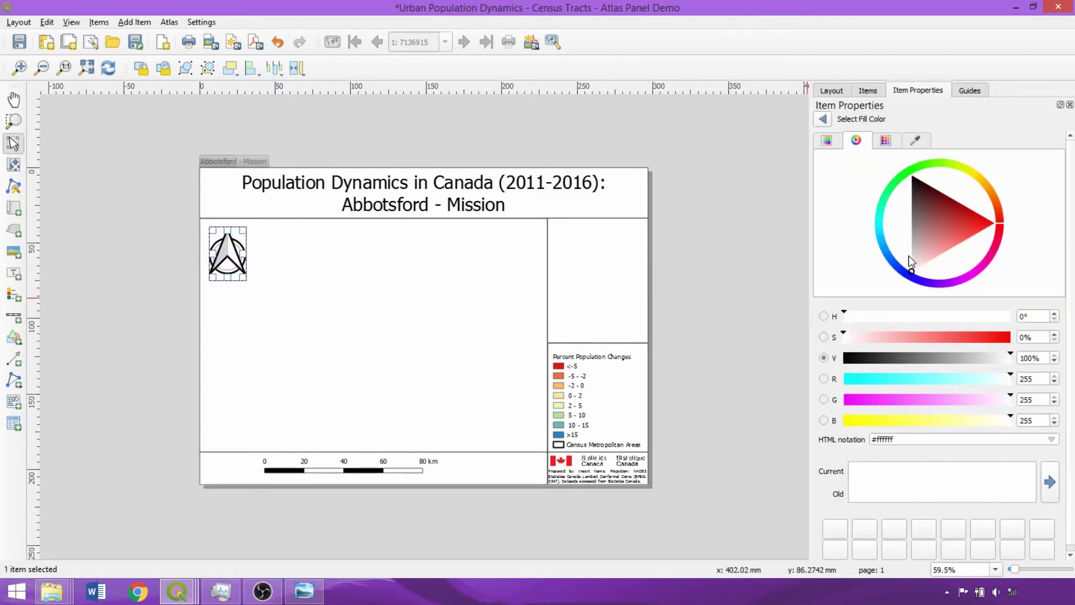
{"action": "left_click_drag", "start_coordinate": [912, 259], "coordinate": [913, 197]}
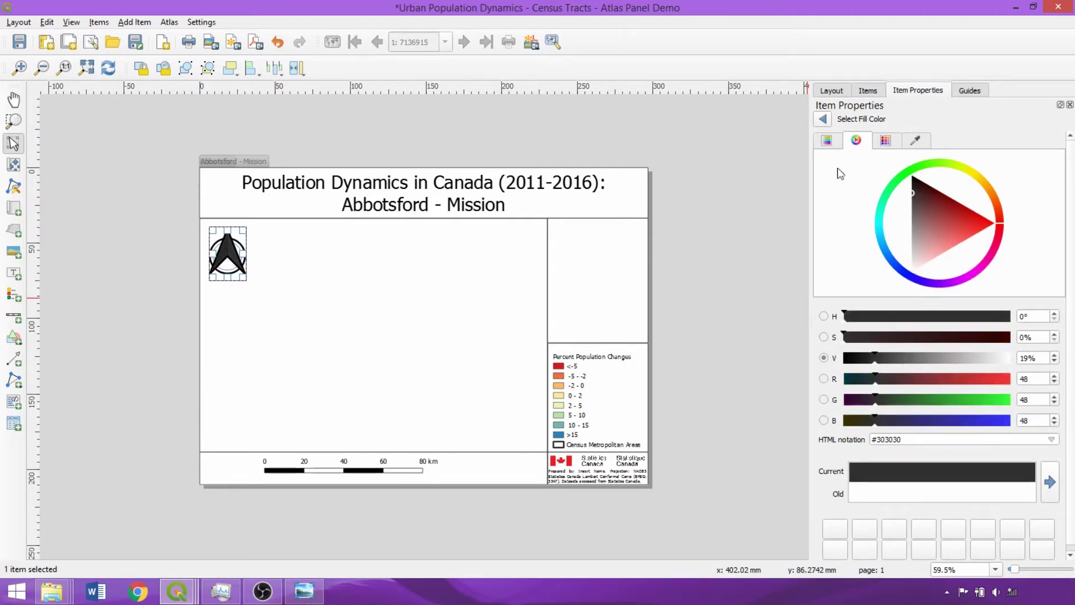
{"action": "left_click", "coordinate": [823, 118]}
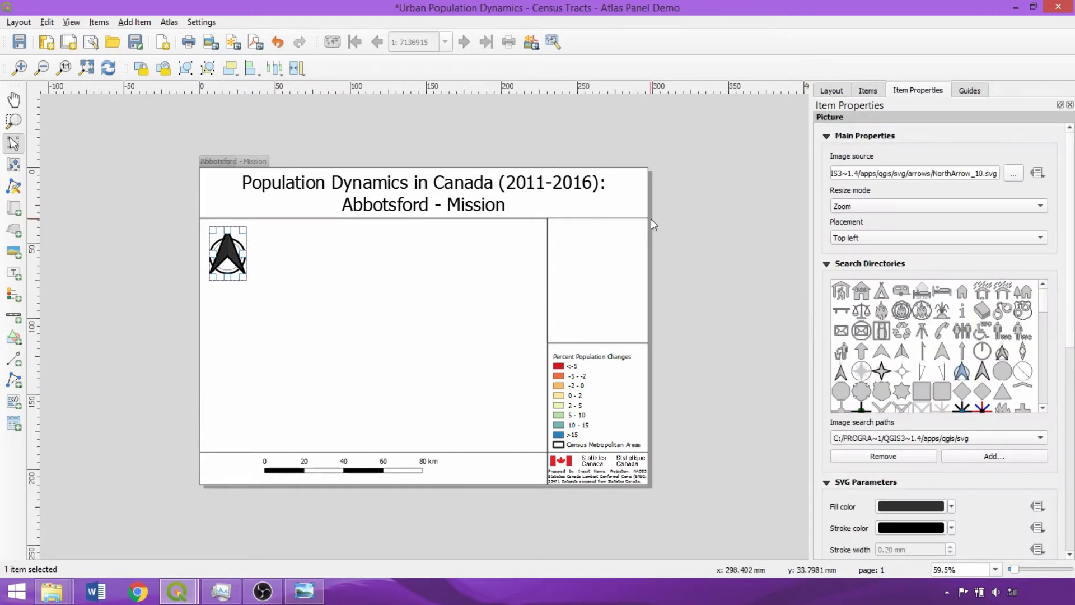
{"action": "left_click", "coordinate": [845, 238]}
{"action": "left_click", "coordinate": [846, 295]}
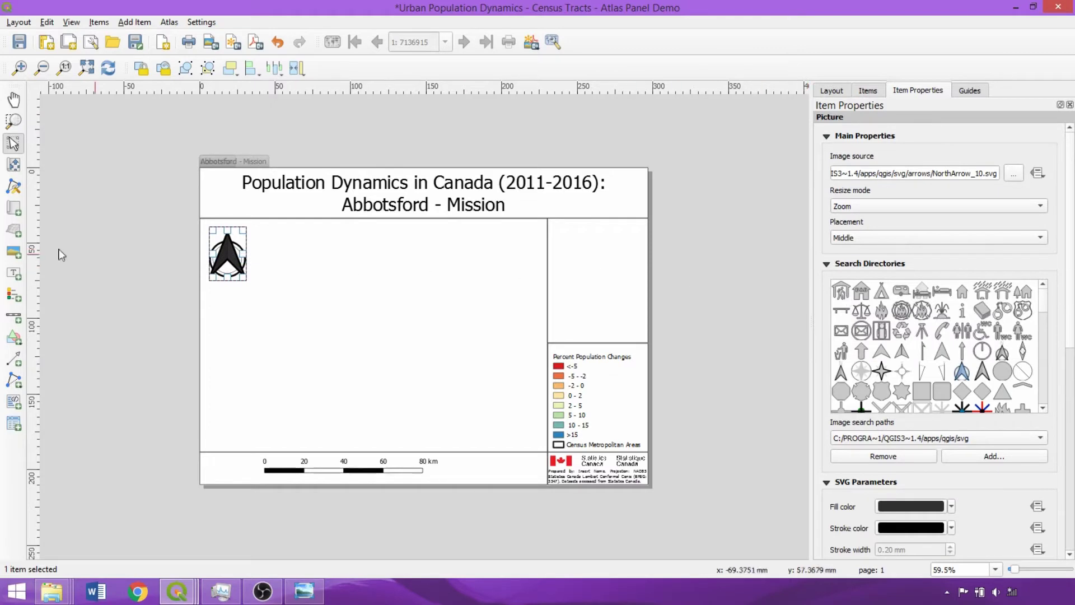
Draw Map 1 in the large left frame and Map 2 in the top-right frame.
{"action": "left_click", "coordinate": [13, 209]}
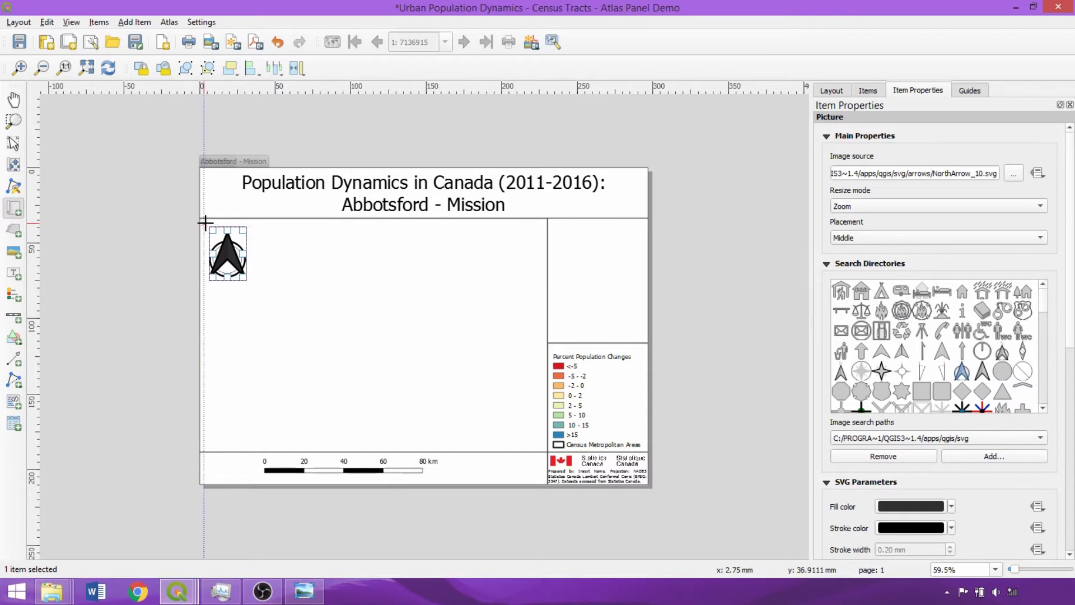
{"action": "left_click_drag", "start_coordinate": [204, 224], "coordinate": [537, 446]}
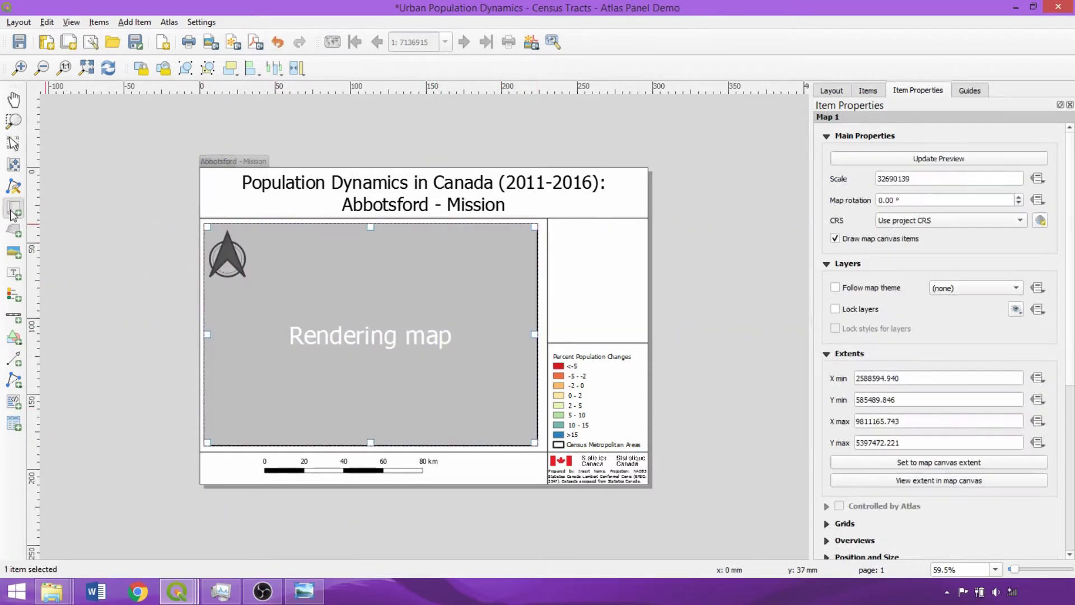
{"action": "left_click_drag", "start_coordinate": [565, 231], "coordinate": [632, 323]}
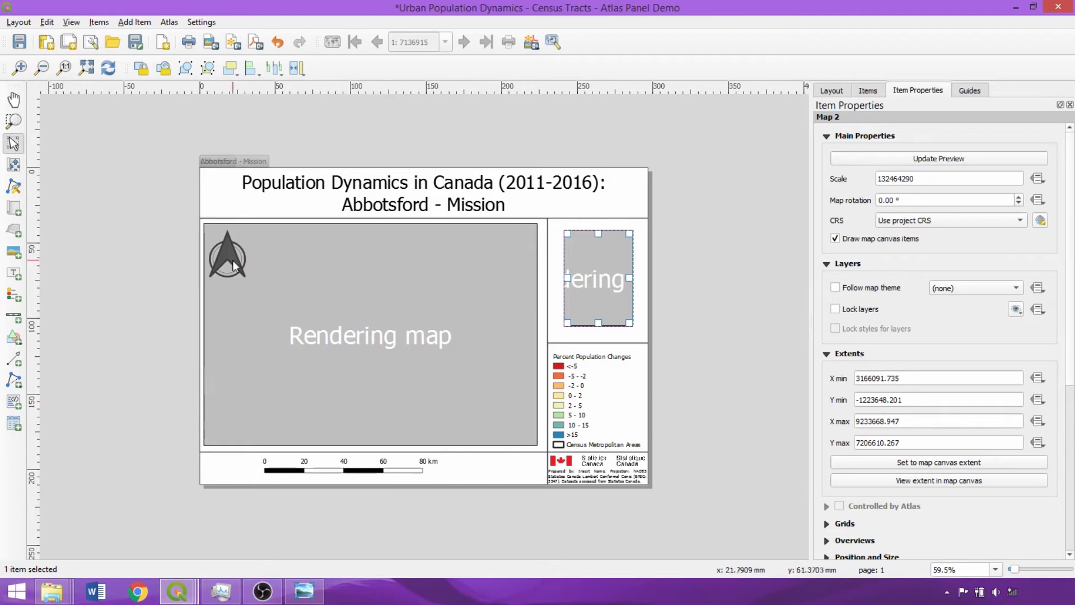
Lower the main map beneath the north arrow, then select the scale bar.
{"action": "left_click", "coordinate": [213, 240]}
{"action": "left_click", "coordinate": [234, 68]}
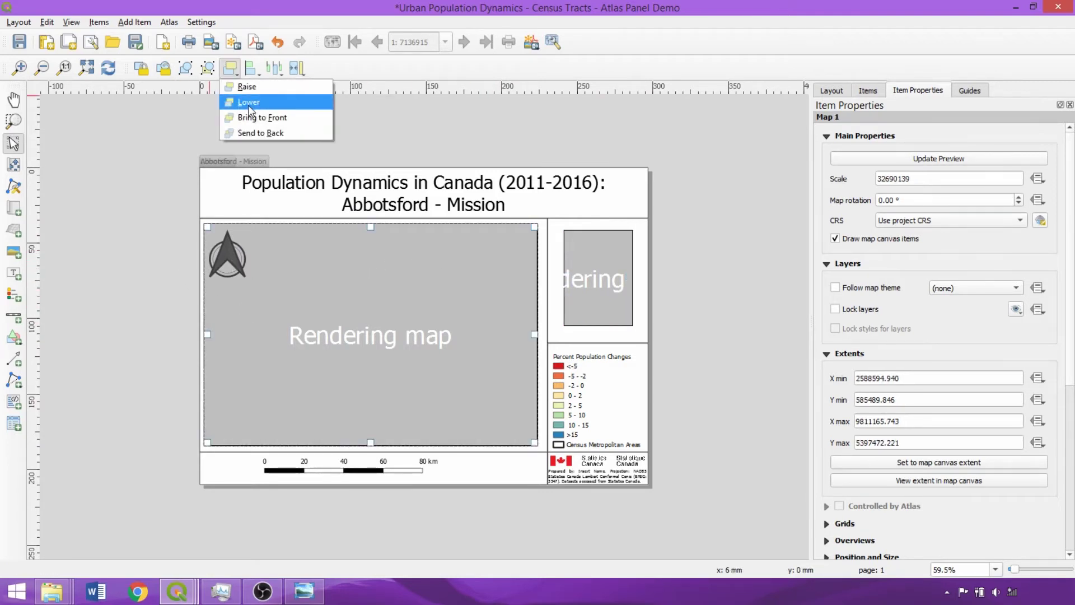
{"action": "left_click", "coordinate": [247, 103]}
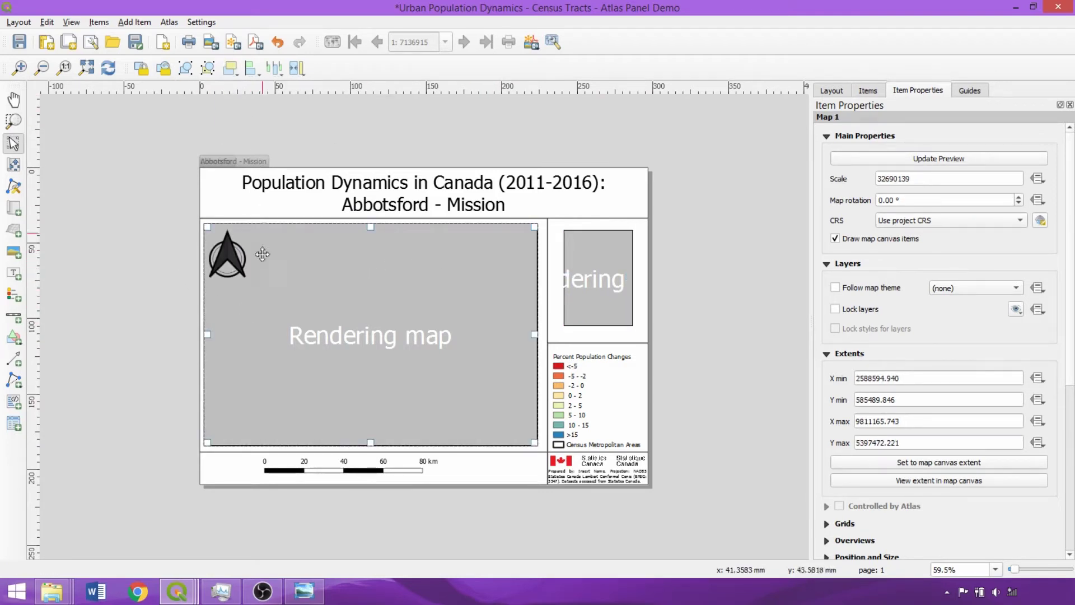
{"action": "left_click", "coordinate": [177, 266]}
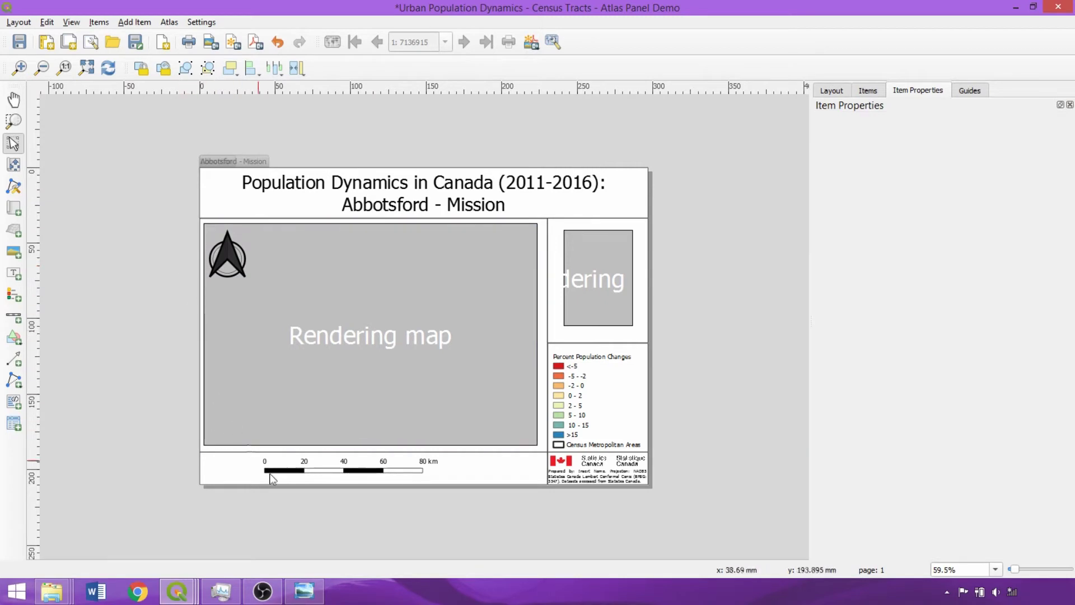
{"action": "left_click", "coordinate": [313, 475]}
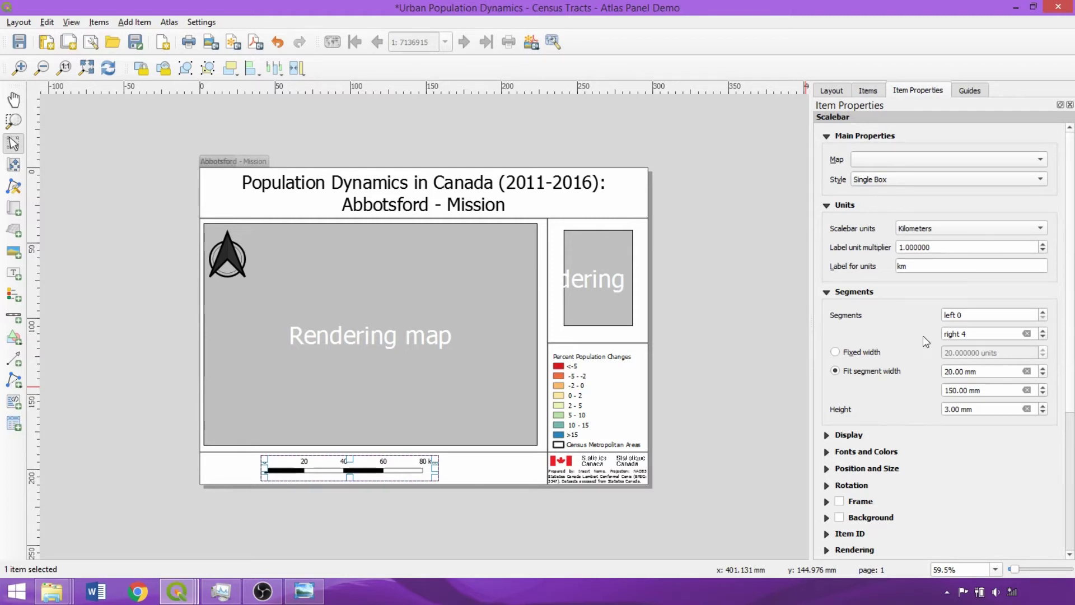
Add Grid 1 to the inset map and open its detailed settings.
{"action": "left_click", "coordinate": [595, 275]}
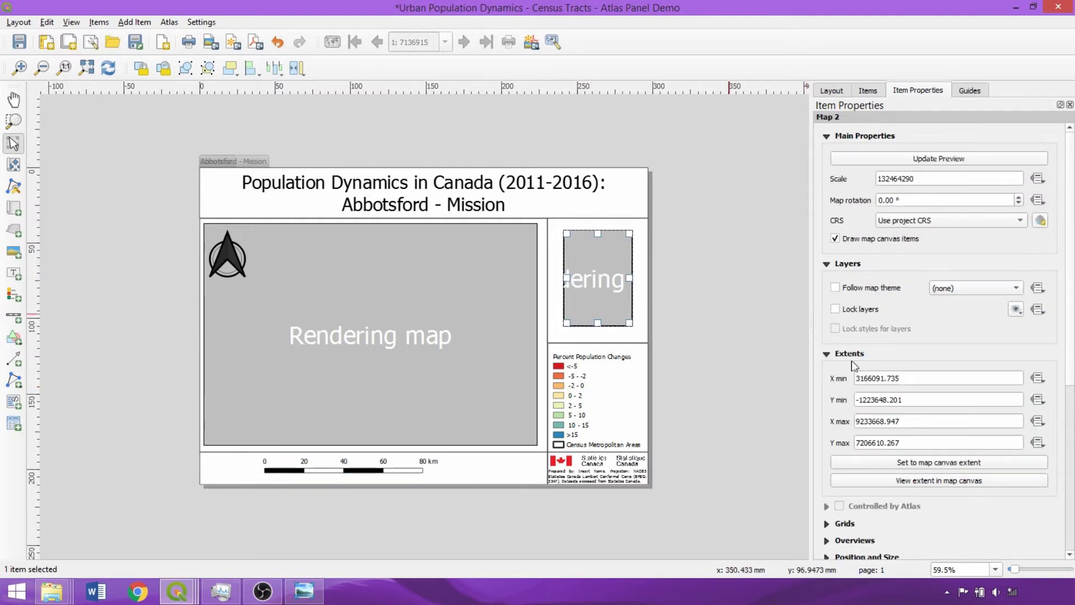
{"action": "left_click", "coordinate": [826, 523]}
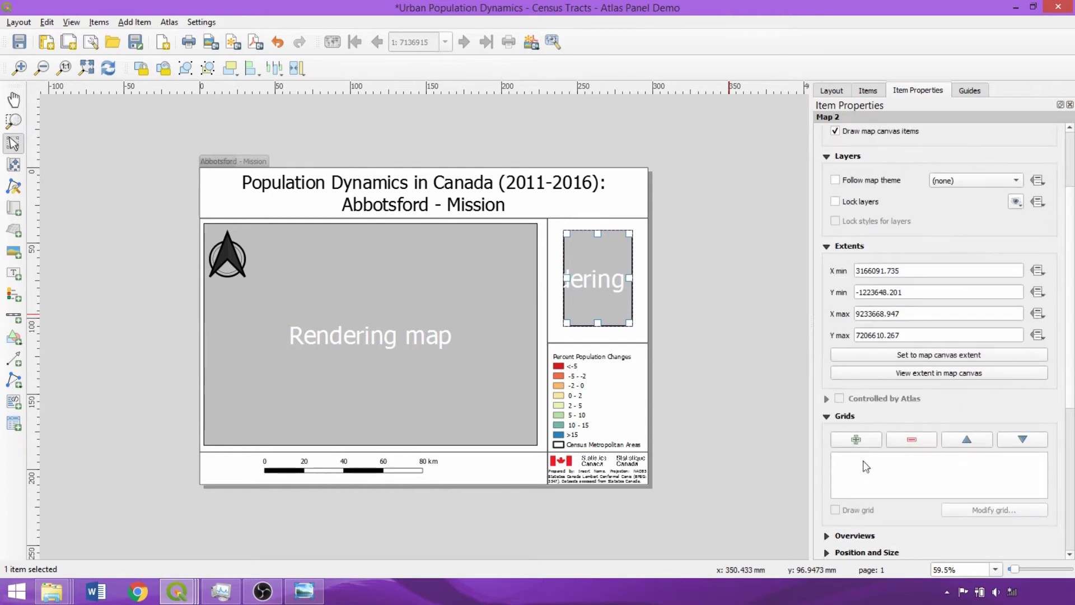
{"action": "left_click", "coordinate": [856, 440]}
{"action": "left_click", "coordinate": [867, 464]}
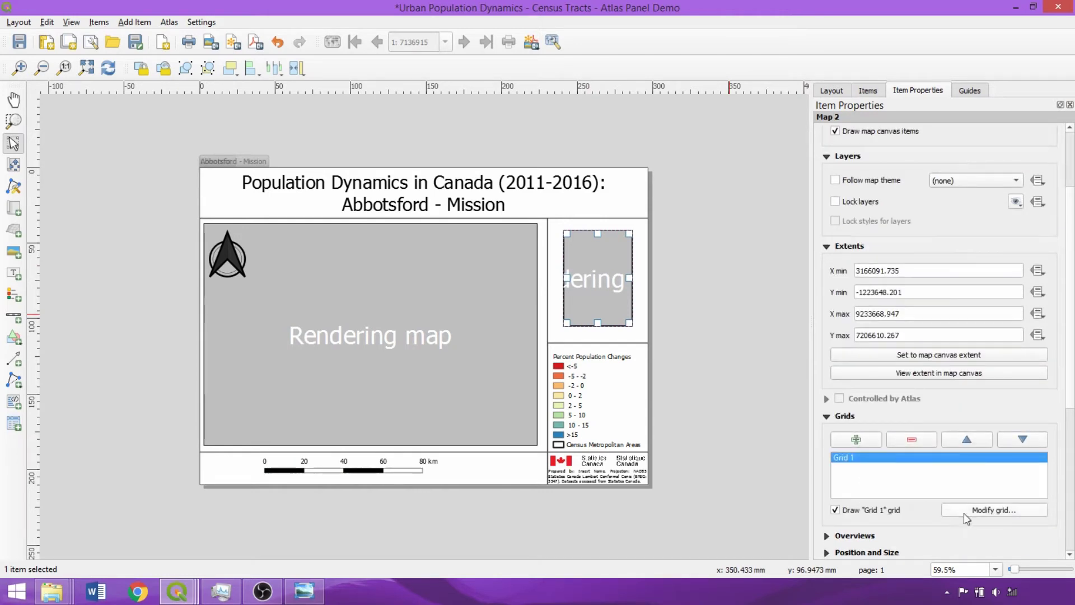
{"action": "left_click", "coordinate": [960, 511]}
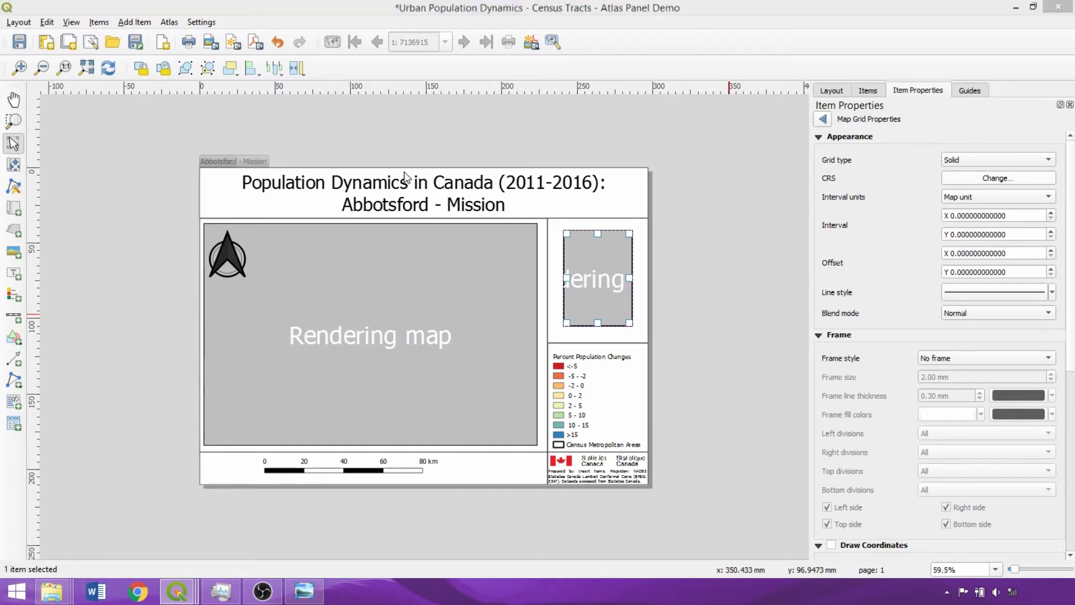
Set the grid to EPSG:4326 WGS 84 with a 2-degree interval.
{"action": "type", "text": "4326"}
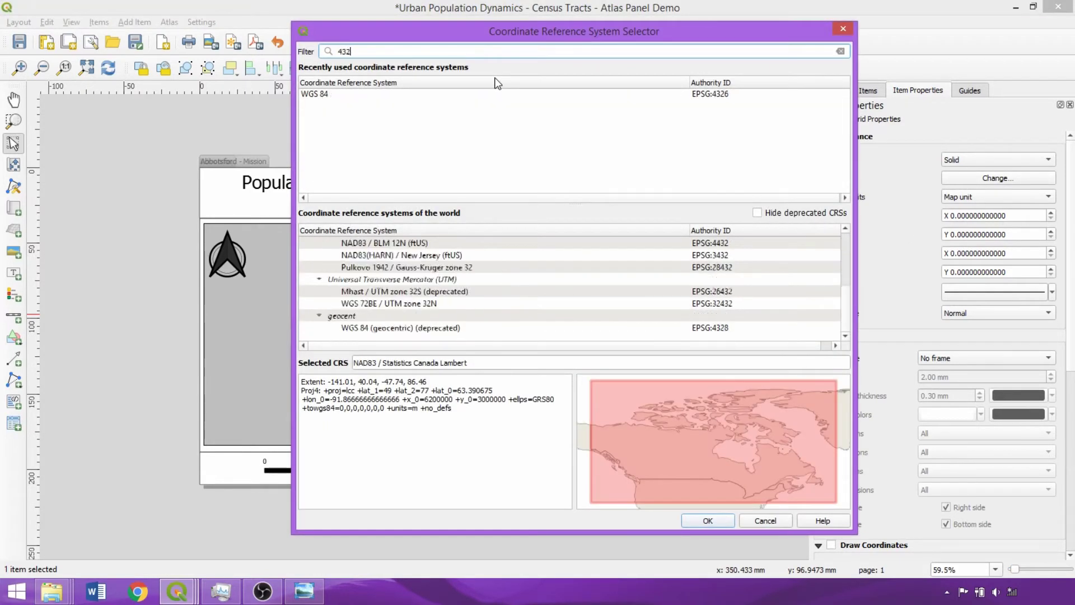
{"action": "left_click", "coordinate": [506, 257]}
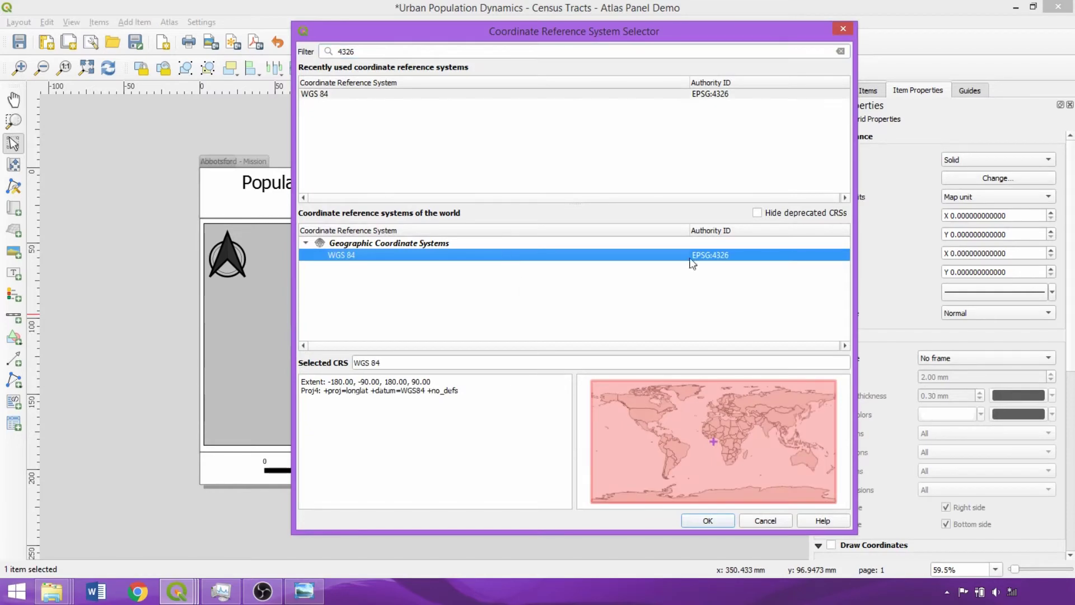
{"action": "left_click", "coordinate": [719, 524]}
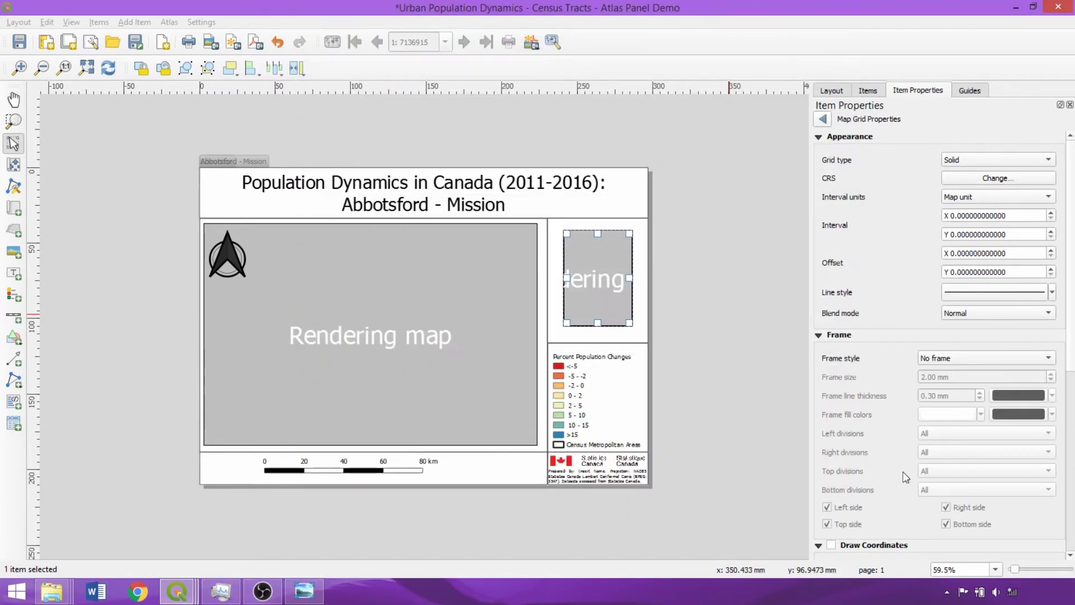
{"action": "left_click", "coordinate": [954, 218]}
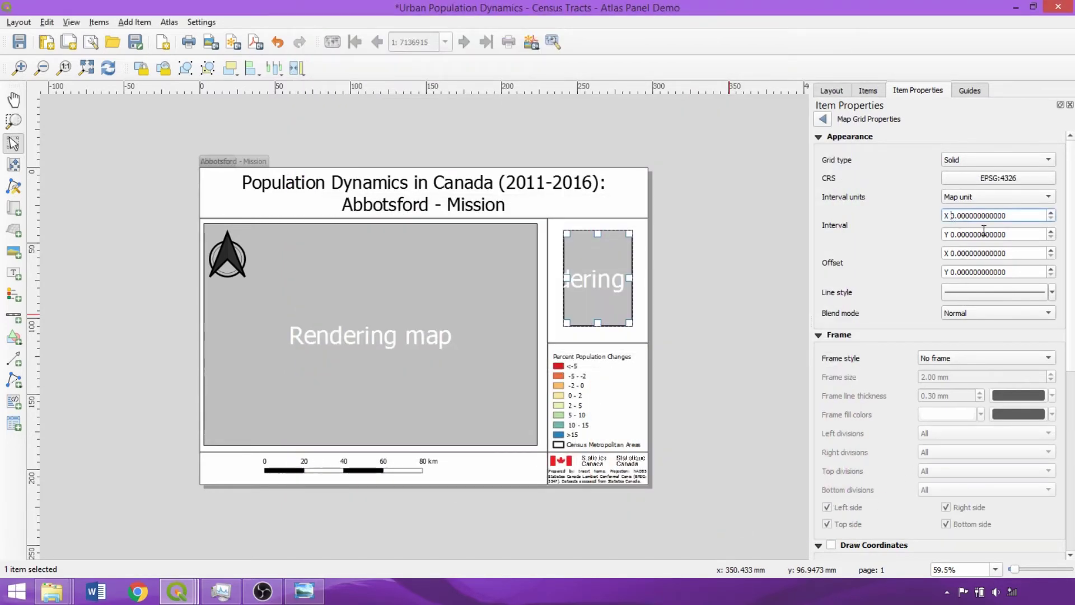
{"action": "left_click", "coordinate": [950, 234]}
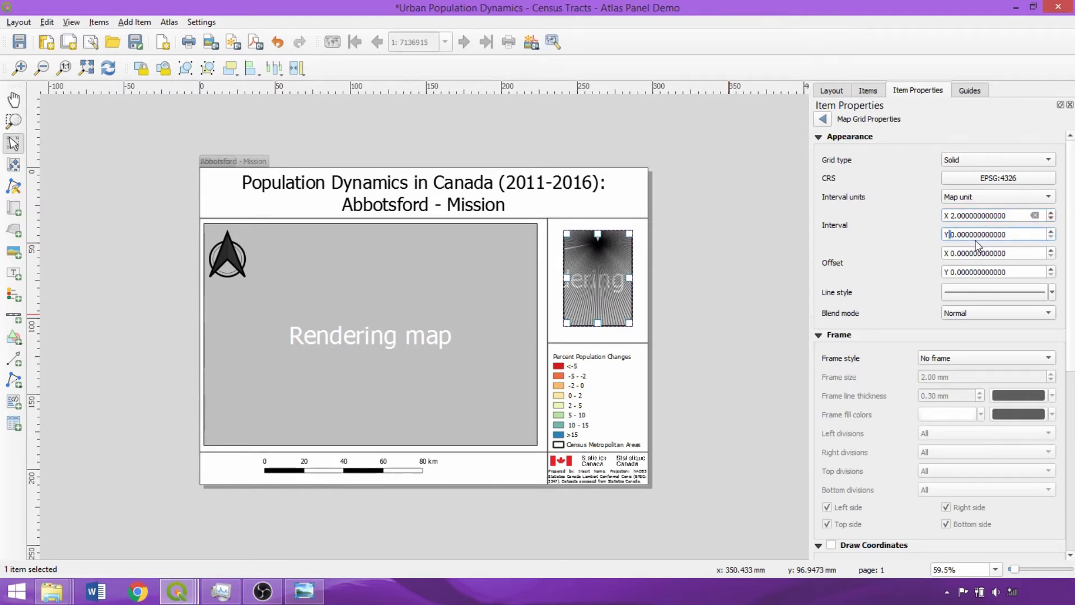
{"action": "type", "text": "2"}
{"action": "scroll", "coordinate": [890, 223], "scroll_direction": "down", "scroll_amount": 10}
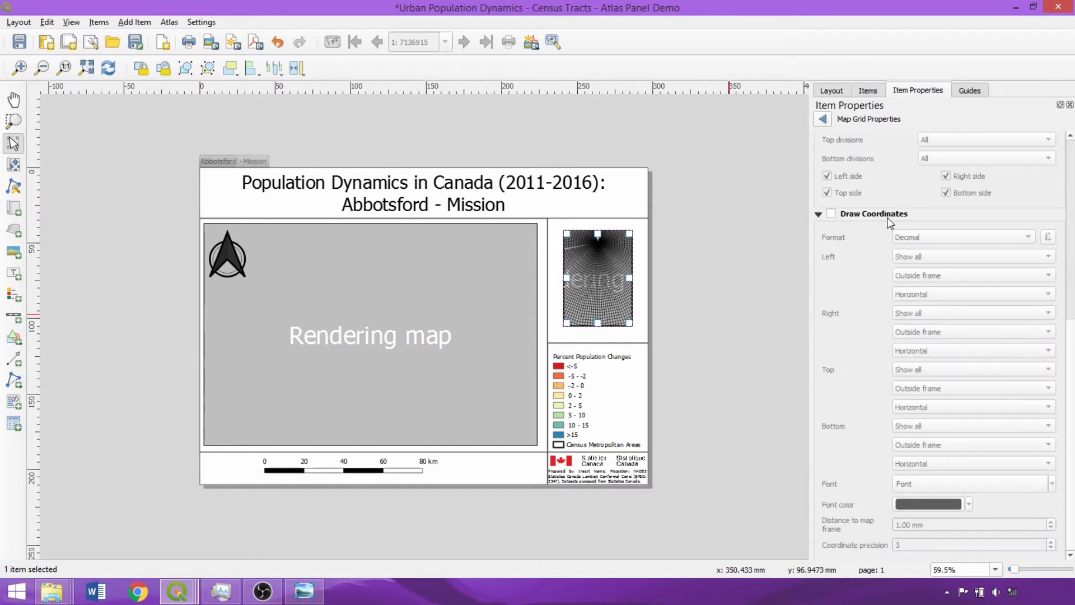
Enable Decimal coordinate labels showing only latitude on the left and right sides.
{"action": "left_click", "coordinate": [887, 215]}
{"action": "left_click", "coordinate": [921, 240]}
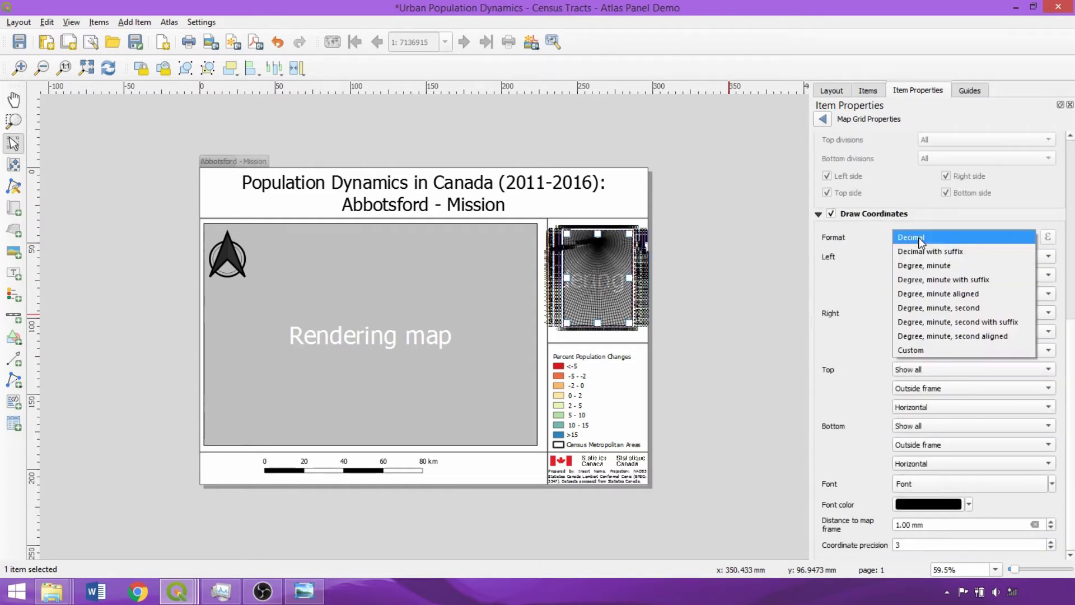
{"action": "left_click", "coordinate": [933, 240]}
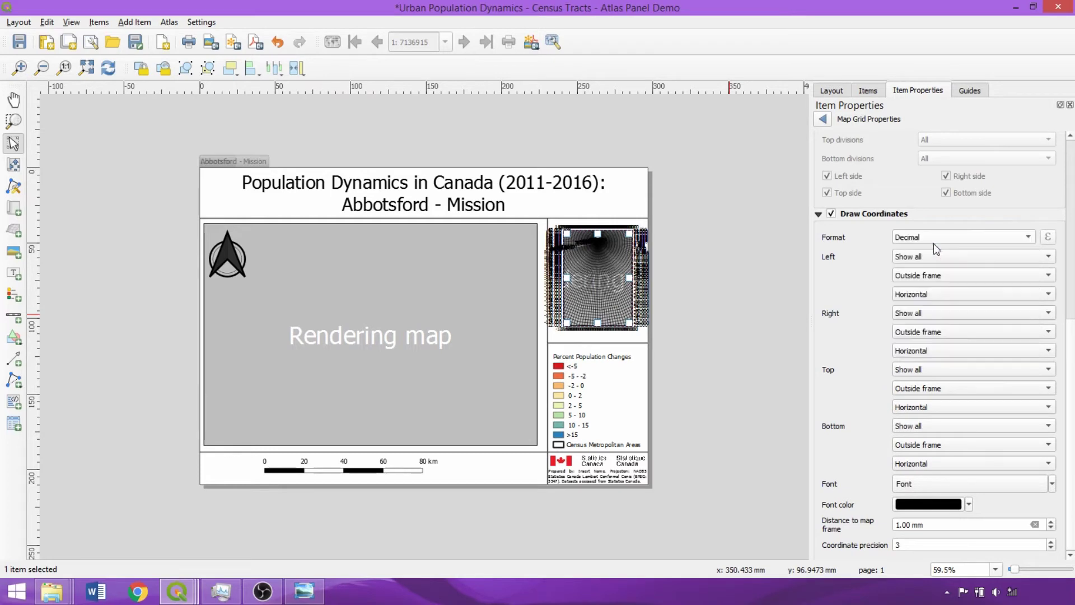
{"action": "left_click", "coordinate": [980, 256]}
{"action": "left_click", "coordinate": [946, 269]}
{"action": "left_click", "coordinate": [950, 312]}
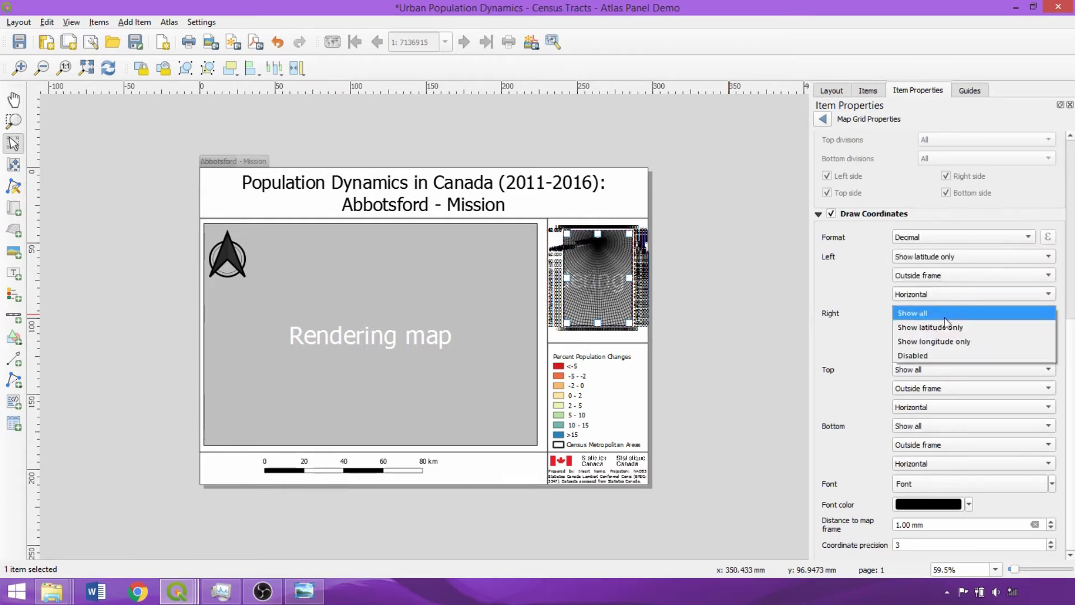
{"action": "left_click", "coordinate": [945, 326]}
Show only longitude along the top and bottom, with coordinate precision 1.
{"action": "left_click", "coordinate": [936, 370]}
{"action": "left_click", "coordinate": [932, 396]}
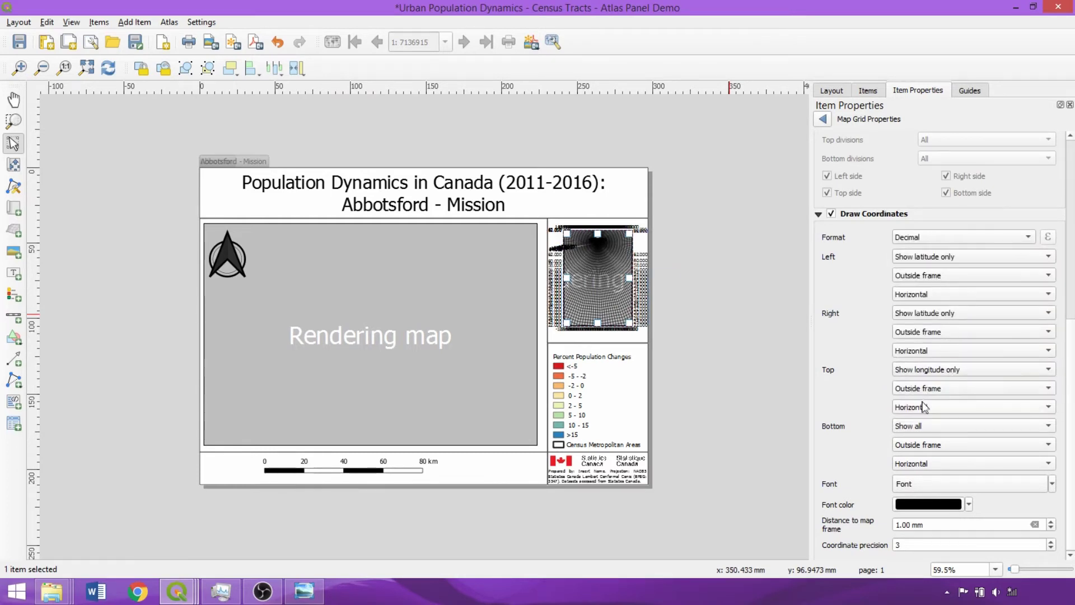
{"action": "left_click", "coordinate": [921, 425]}
{"action": "left_click", "coordinate": [917, 453]}
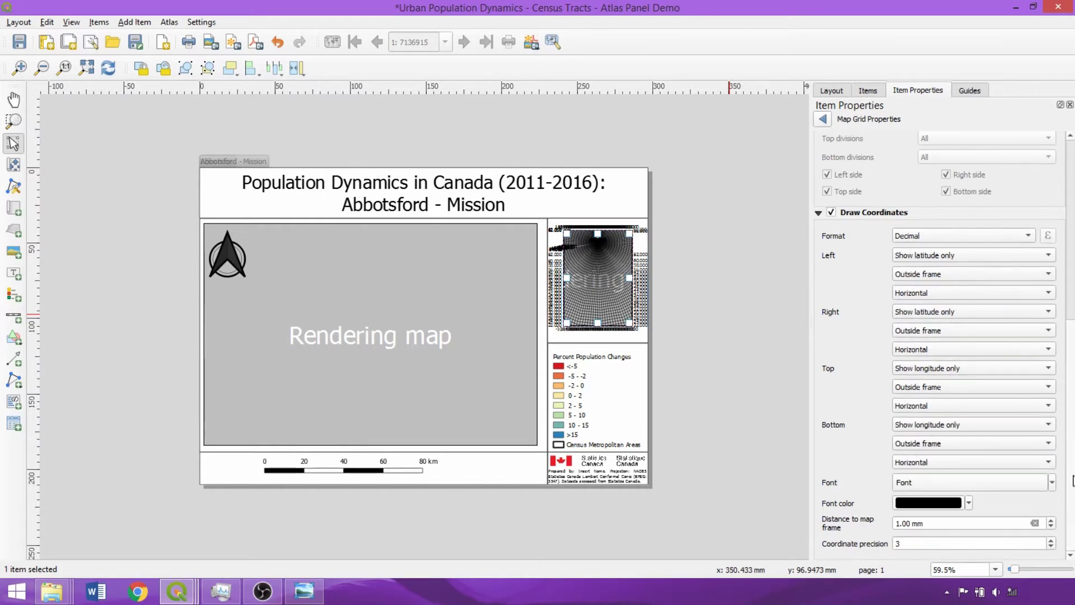
{"action": "double_click", "coordinate": [984, 541]}
{"action": "type", "text": "1"}
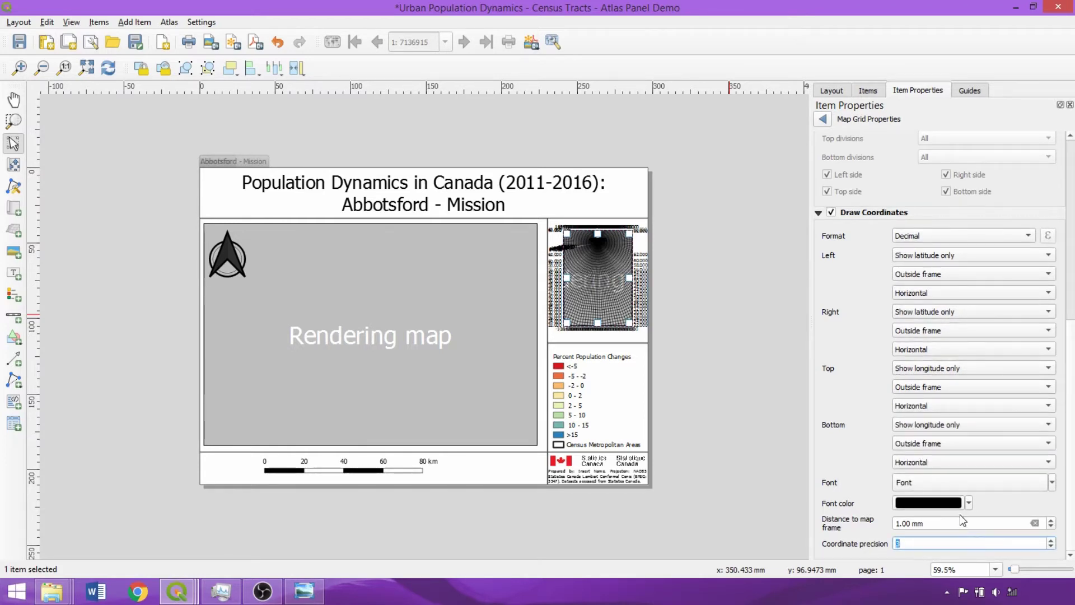
{"action": "left_click", "coordinate": [823, 119]}
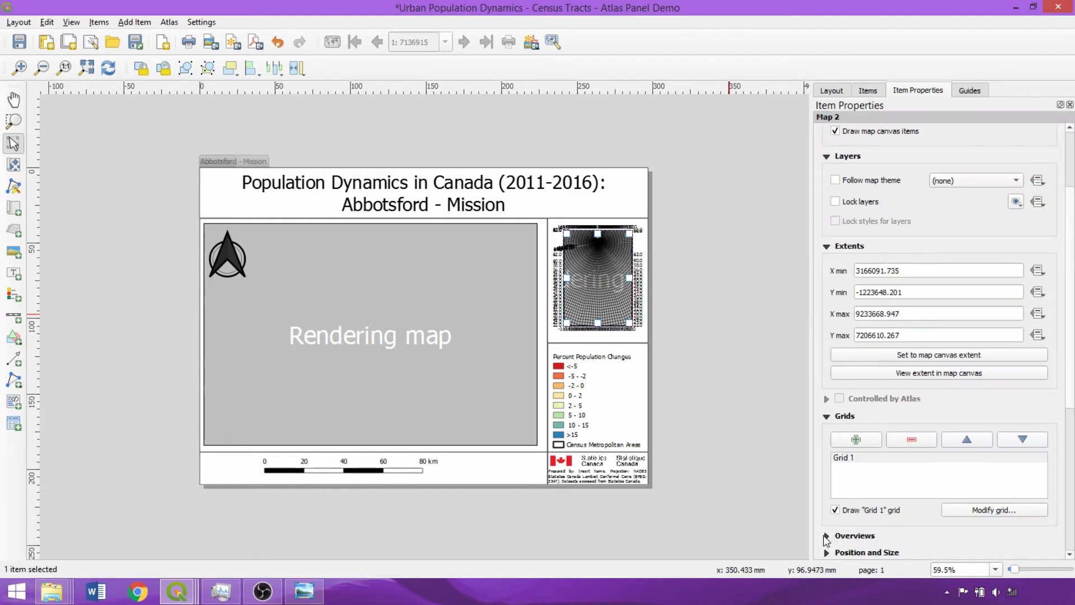
Add Overview 1 to the inset map, outlining Map 1's extent.
{"action": "left_click", "coordinate": [827, 536]}
{"action": "left_click", "coordinate": [843, 332]}
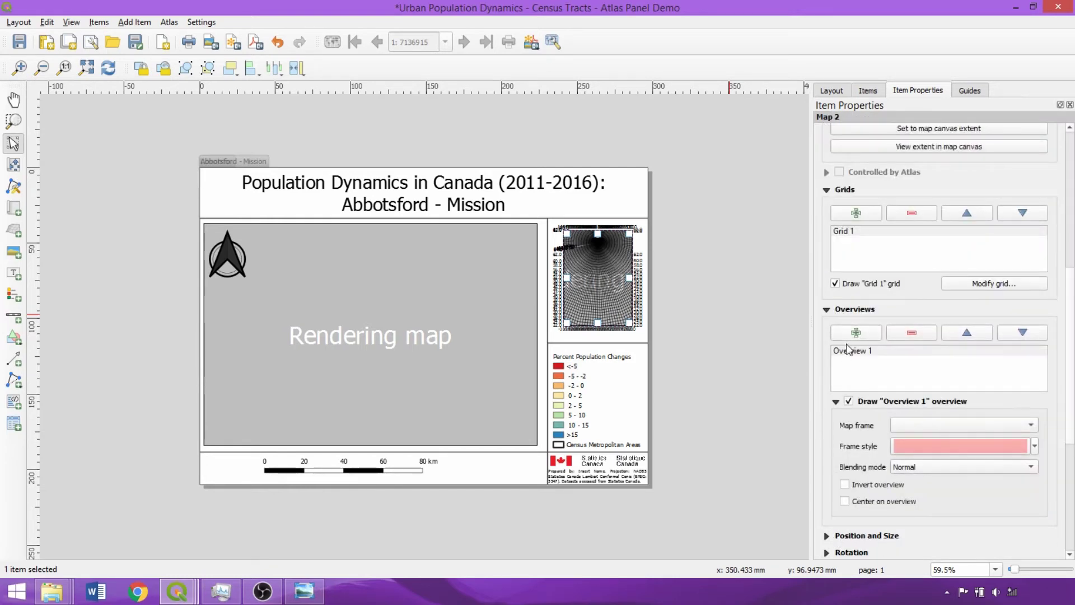
{"action": "left_click", "coordinate": [847, 350]}
{"action": "left_click", "coordinate": [936, 425]}
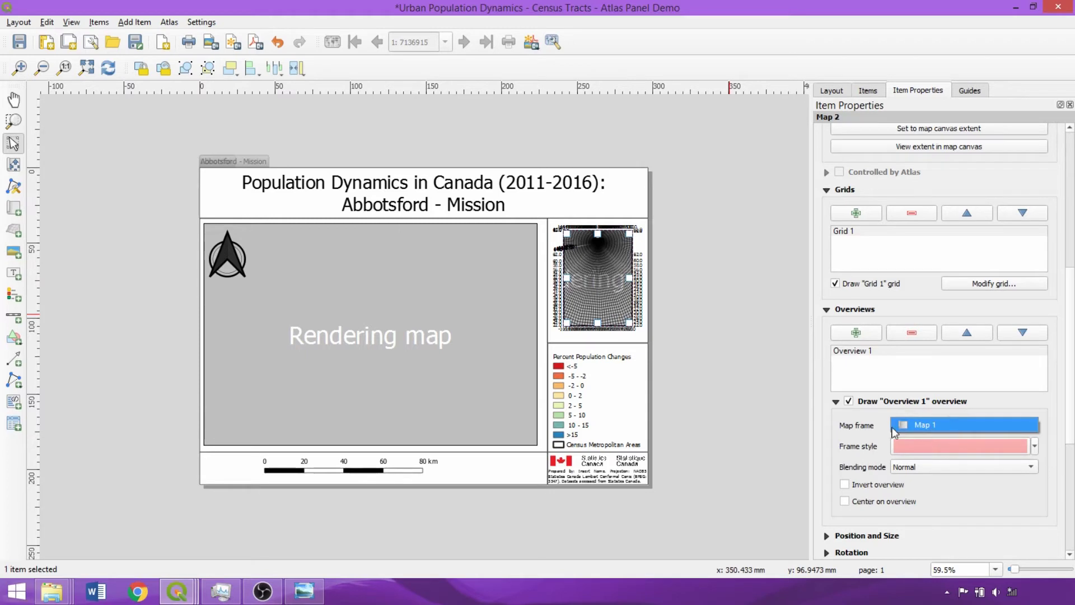
{"action": "left_click", "coordinate": [935, 426]}
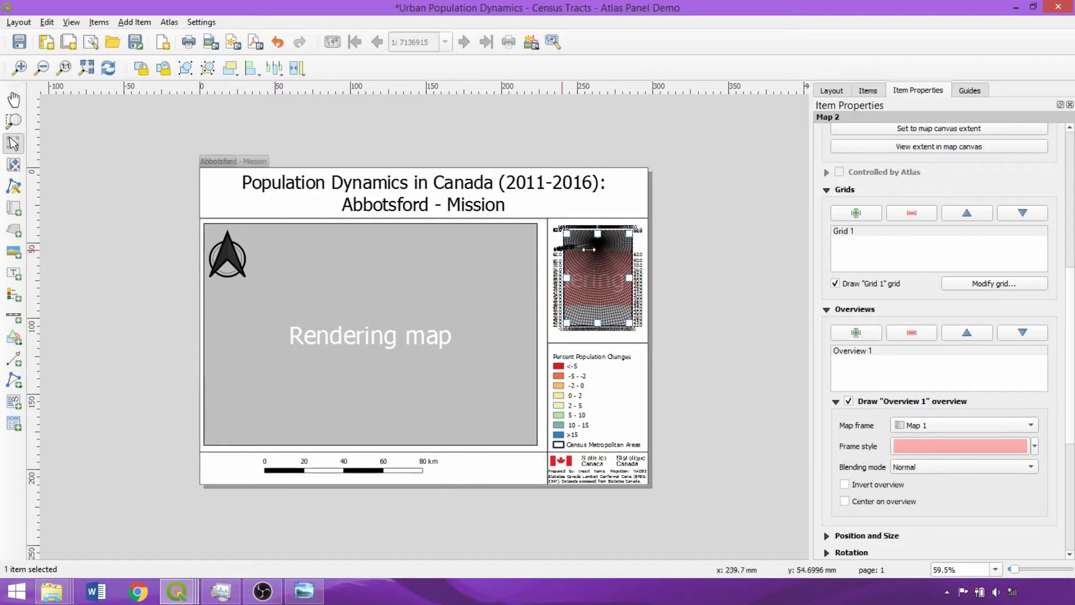
Turn on atlas generation with DCMAAtlas as the coverage layer.
{"action": "left_click", "coordinate": [178, 22]}
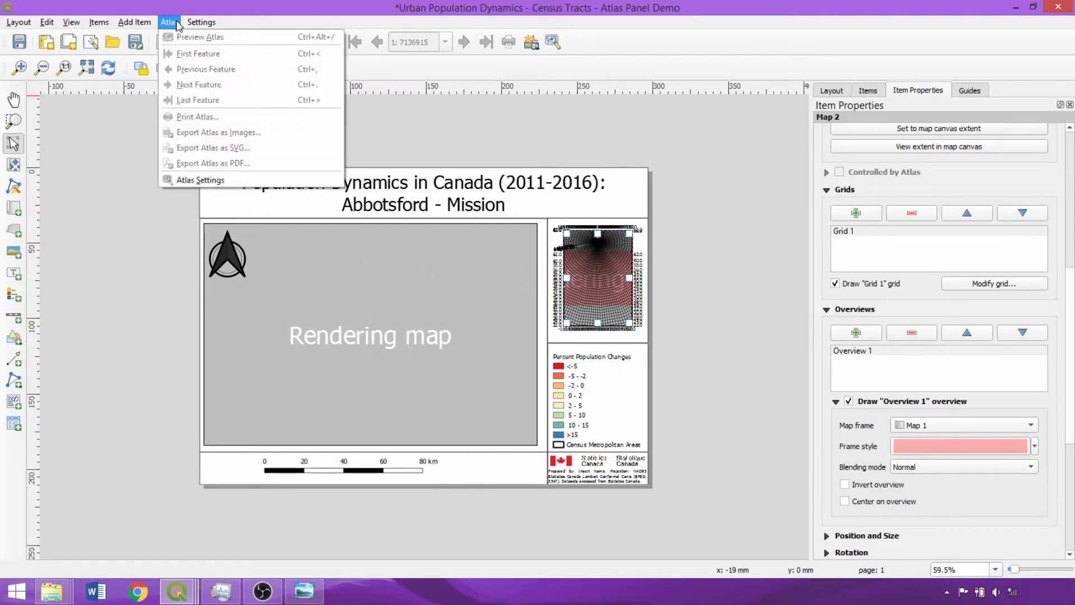
{"action": "left_click", "coordinate": [192, 172]}
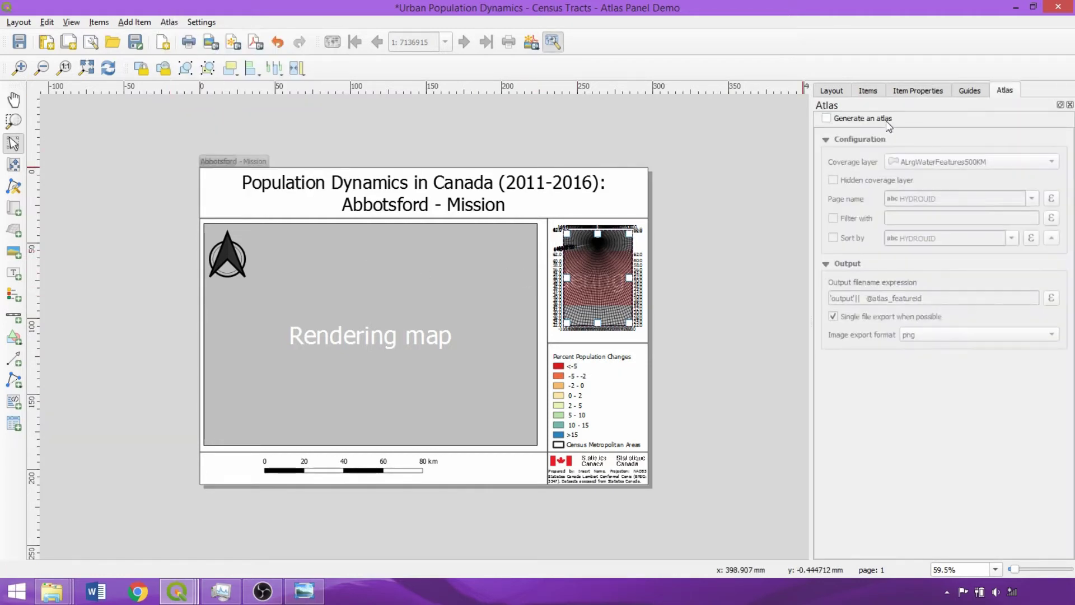
{"action": "left_click", "coordinate": [887, 120]}
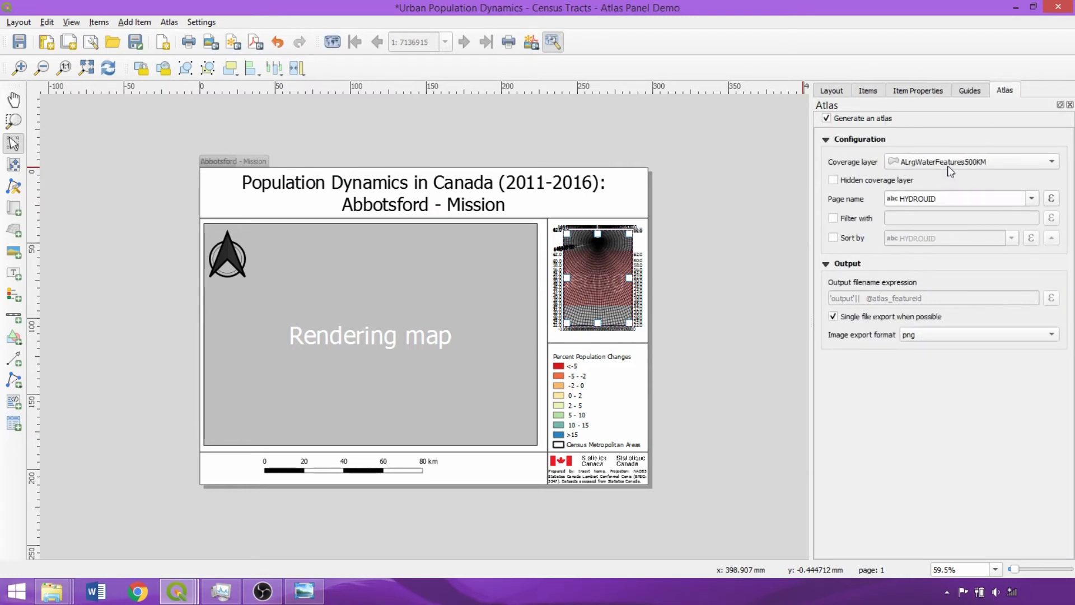
{"action": "left_click", "coordinate": [948, 161]}
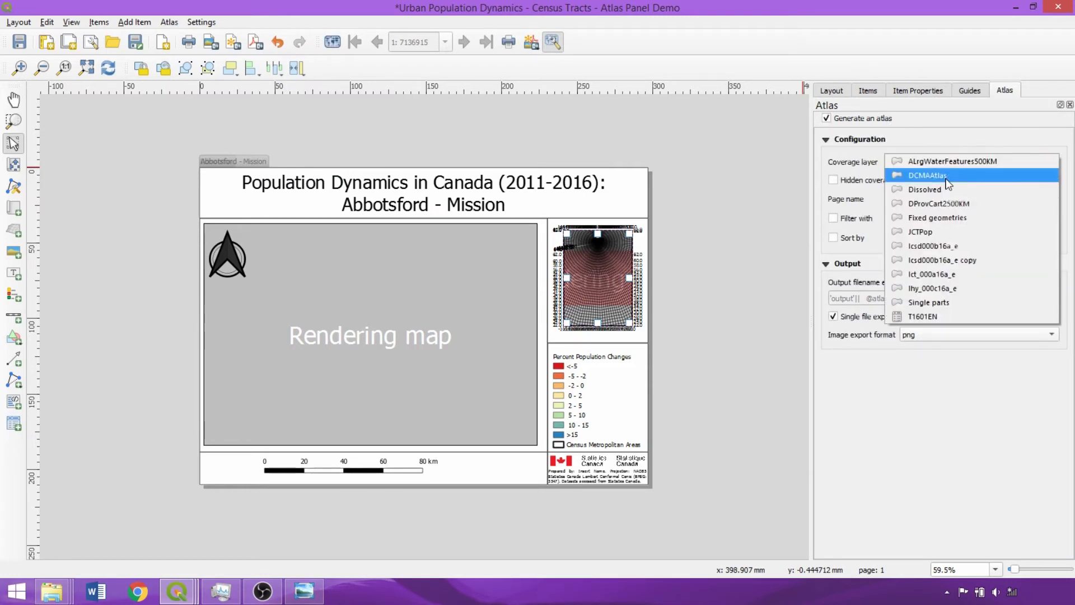
{"action": "left_click", "coordinate": [947, 176]}
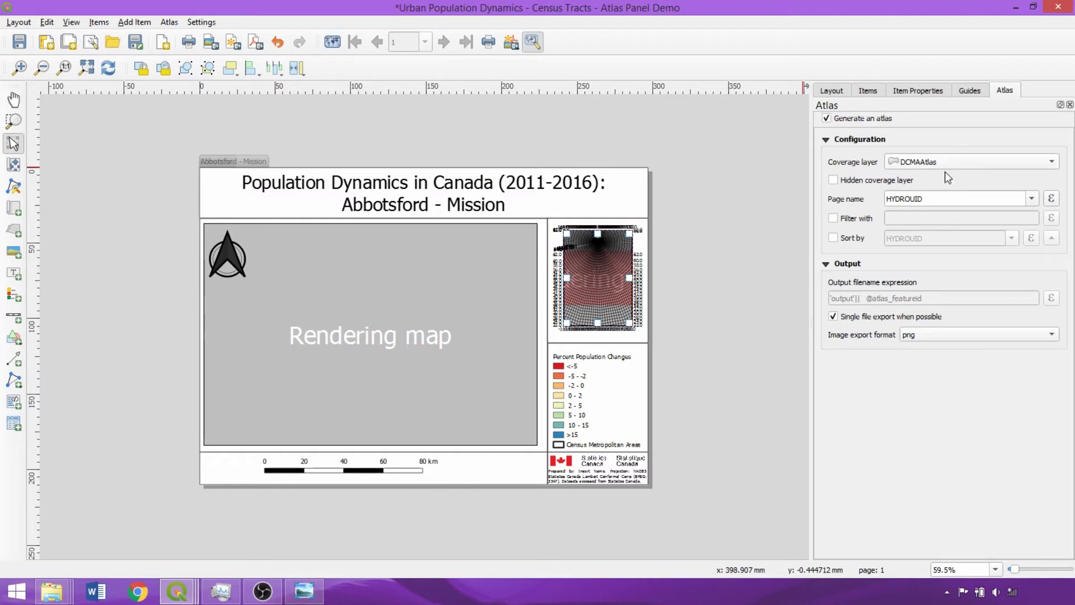
Name and sort the atlas pages by CMANAME.
{"action": "left_click", "coordinate": [1030, 199]}
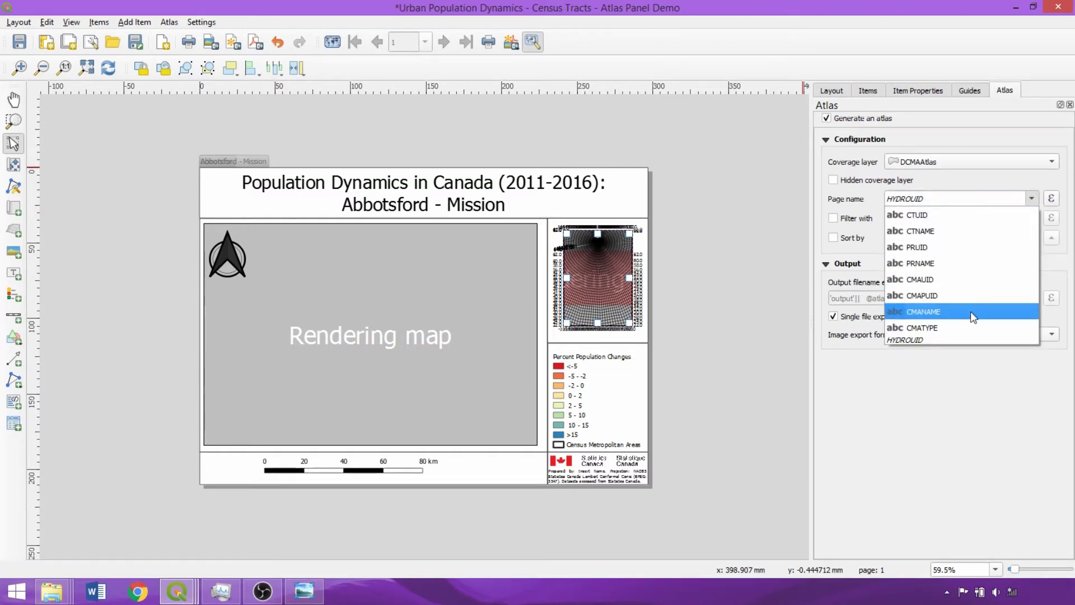
{"action": "left_click", "coordinate": [969, 312]}
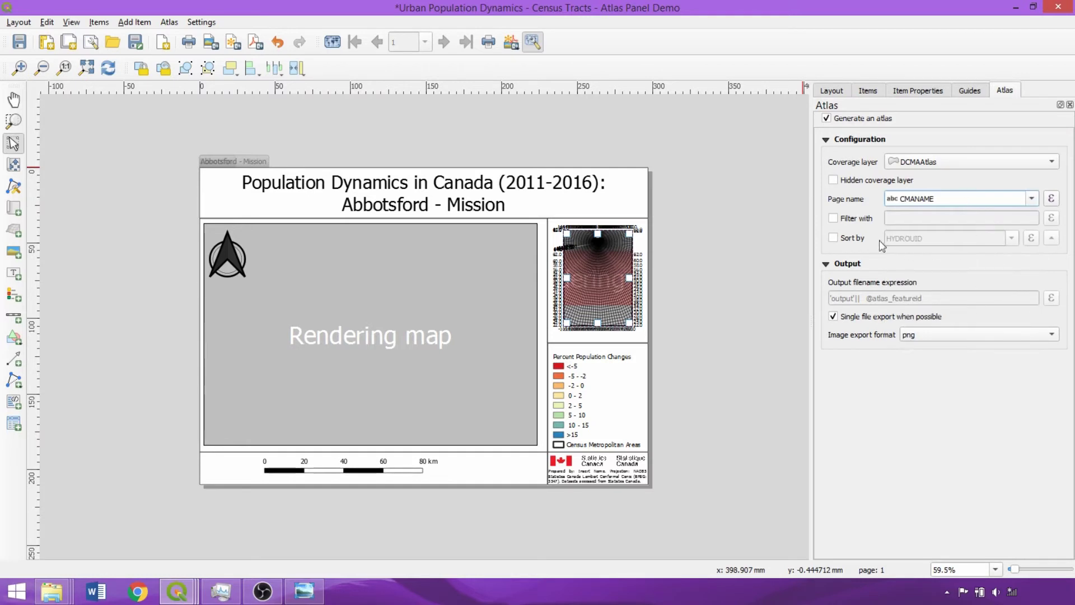
{"action": "left_click", "coordinate": [852, 239]}
{"action": "left_click", "coordinate": [1011, 239]}
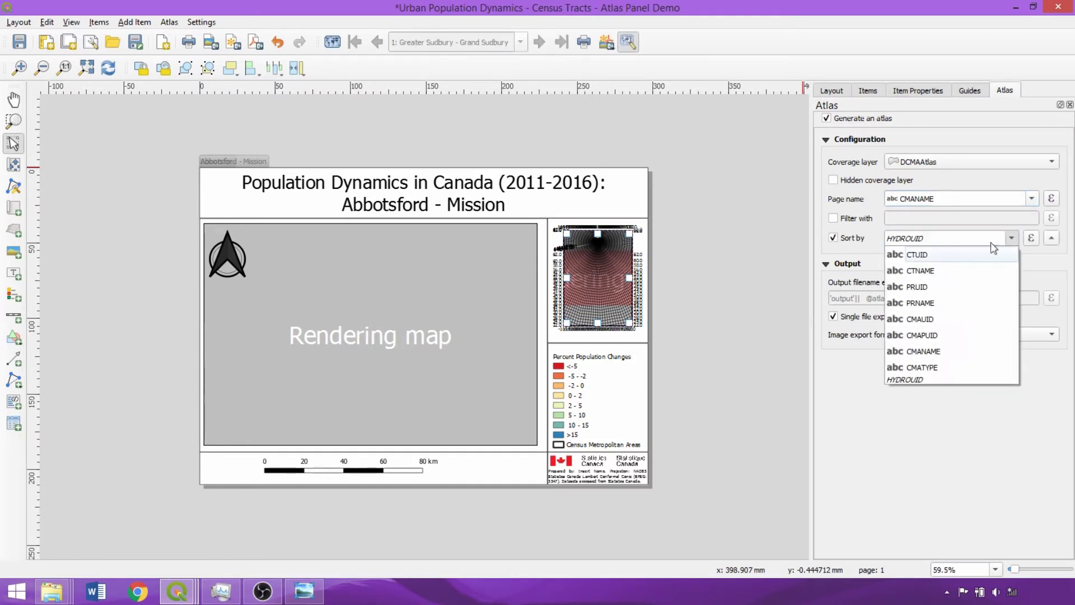
{"action": "left_click", "coordinate": [940, 351]}
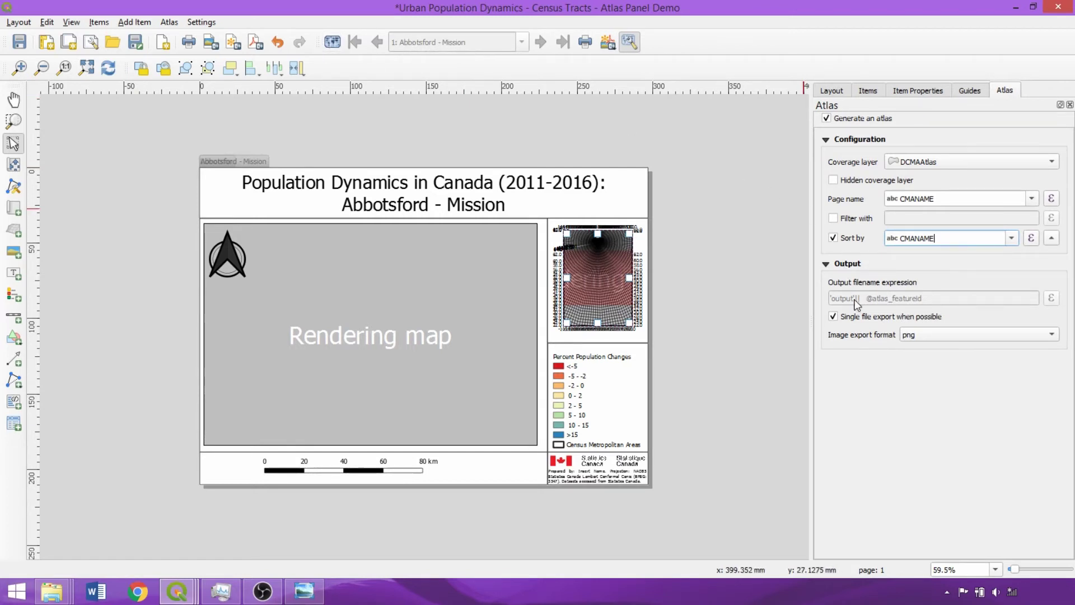
Turn off single-file export and set the image export format to jpeg.
{"action": "left_click", "coordinate": [929, 319]}
{"action": "left_click", "coordinate": [926, 334]}
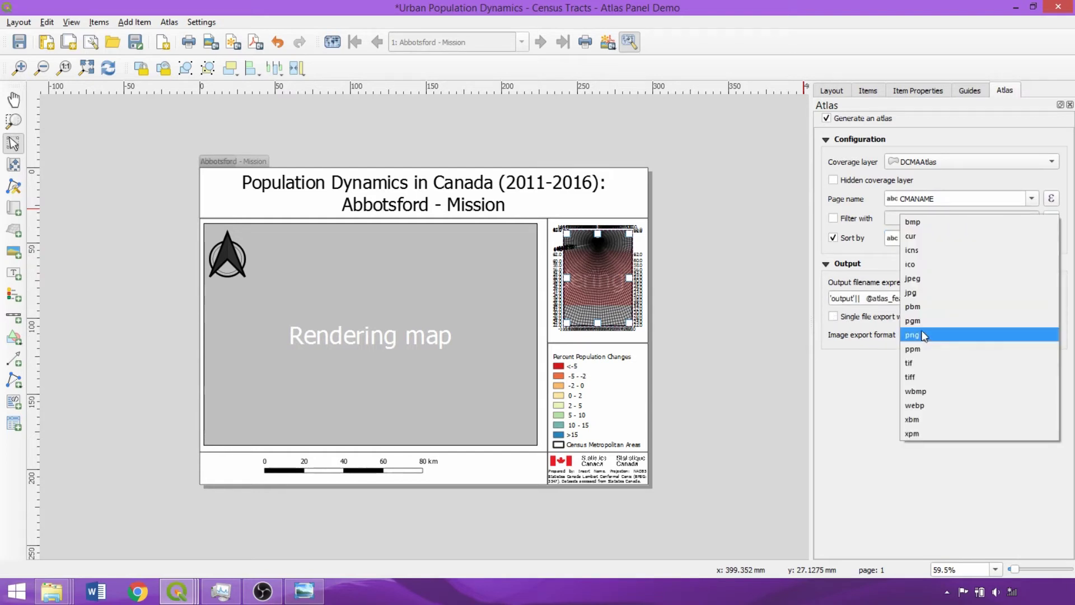
{"action": "left_click", "coordinate": [923, 279]}
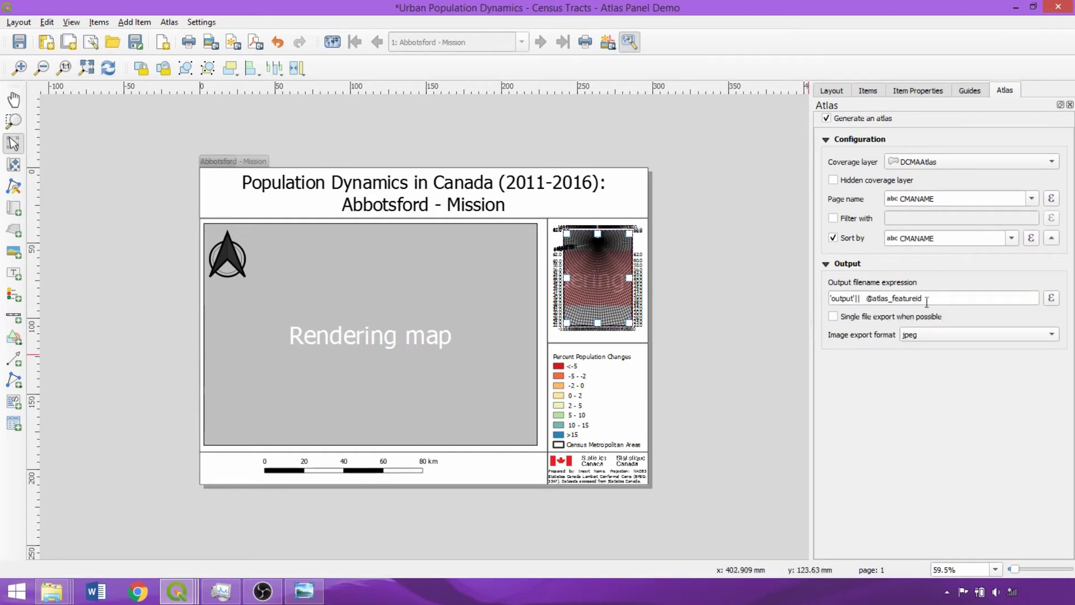
{"action": "double_click", "coordinate": [843, 298]}
{"action": "type", "text": "JCTPop"}
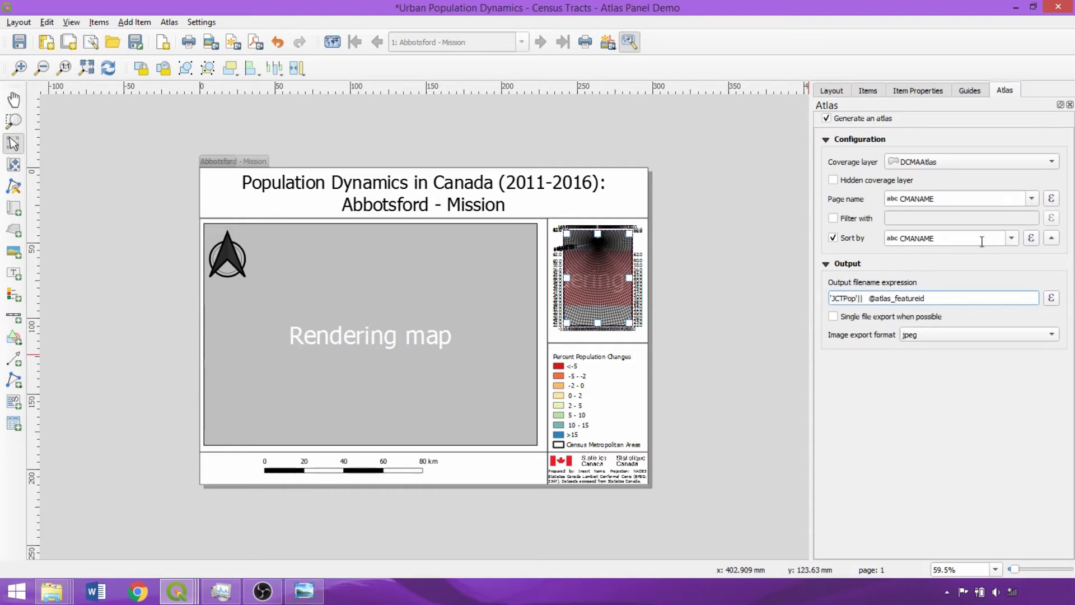
{"action": "left_click", "coordinate": [1051, 298]}
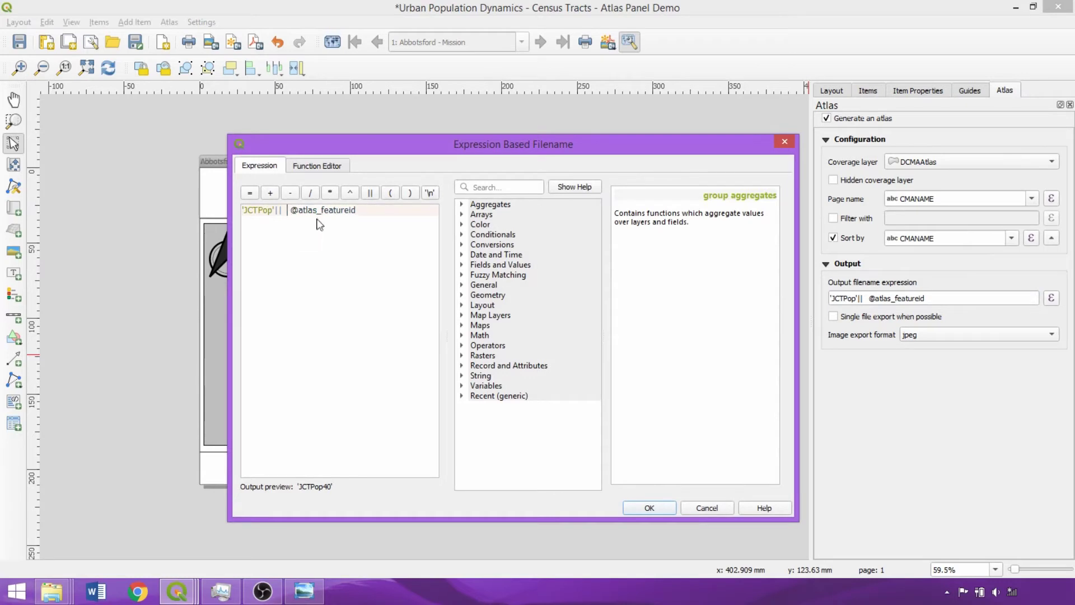
{"action": "key", "text": "shift+End"}
{"action": "key", "text": "Delete"}
{"action": "left_click", "coordinate": [461, 386]}
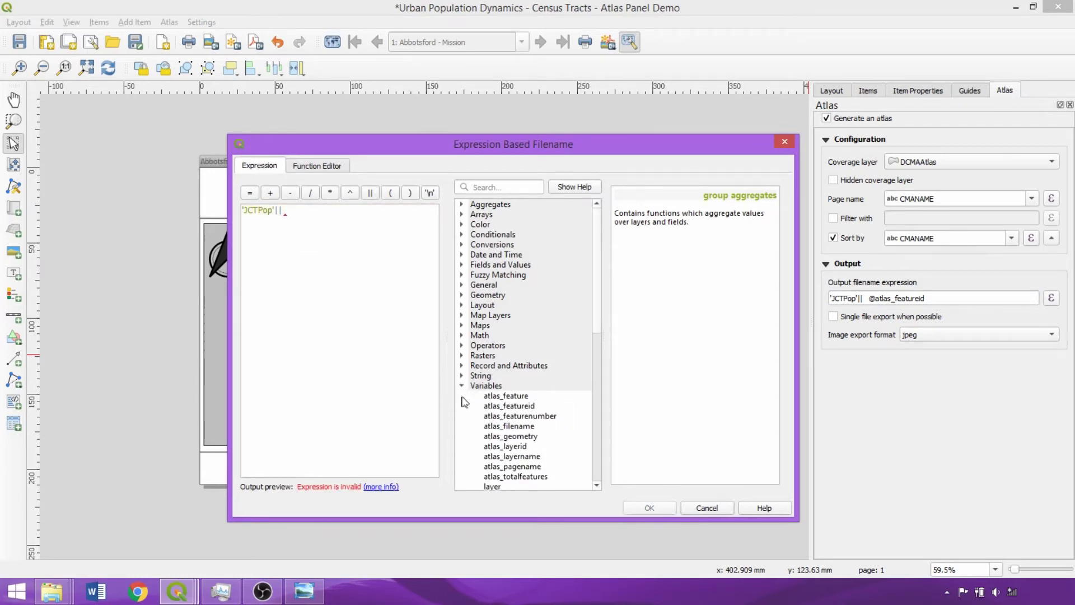
{"action": "double_click", "coordinate": [518, 467]}
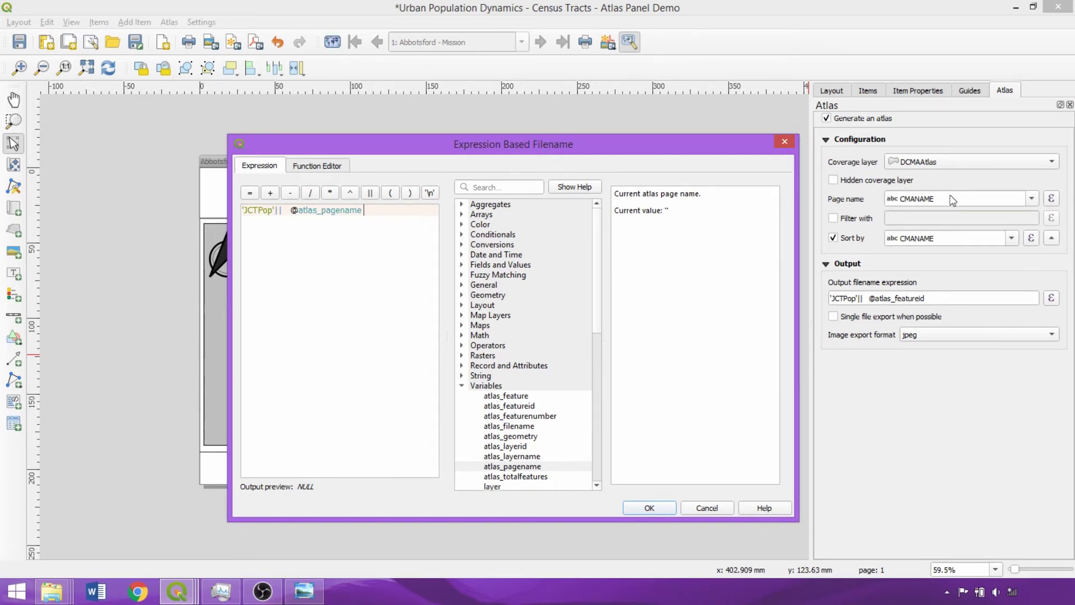
Let the atlas control Map 1 with a 5% margin around each feature.
{"action": "left_click", "coordinate": [649, 507]}
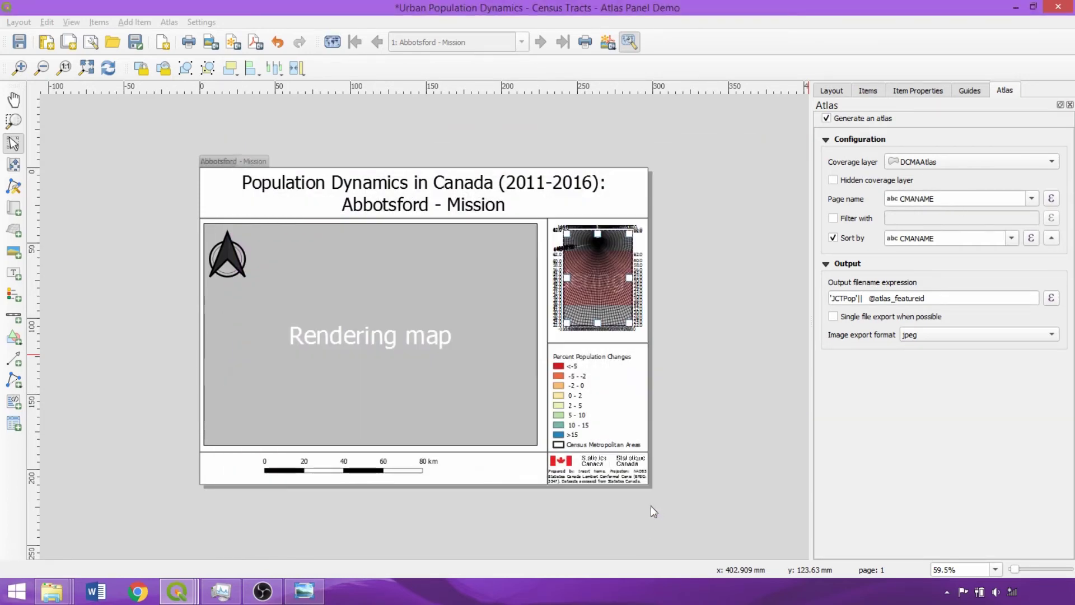
{"action": "left_click", "coordinate": [336, 320]}
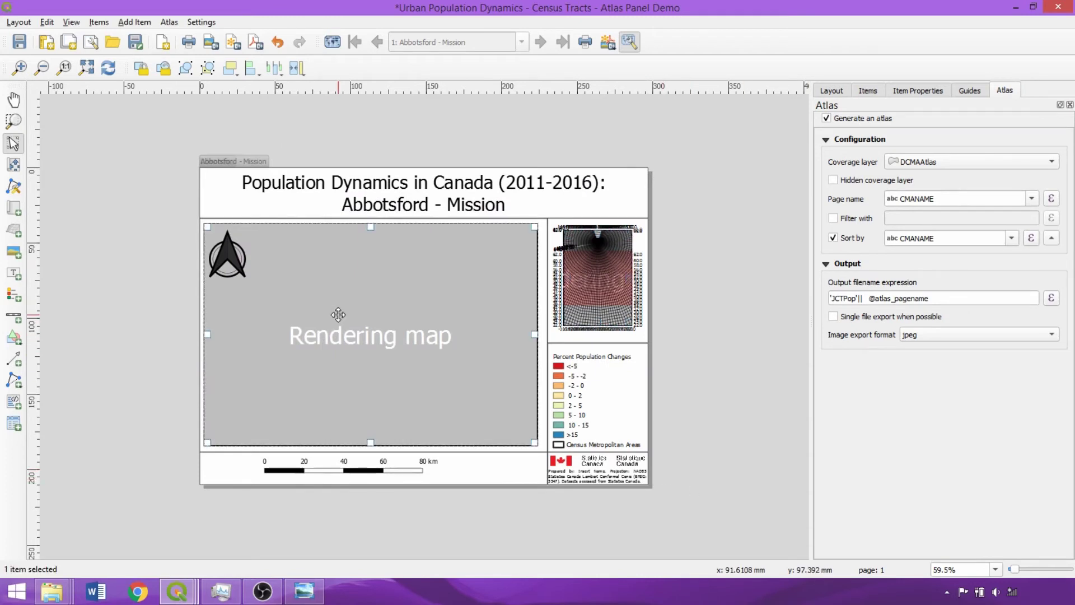
{"action": "left_click", "coordinate": [917, 91]}
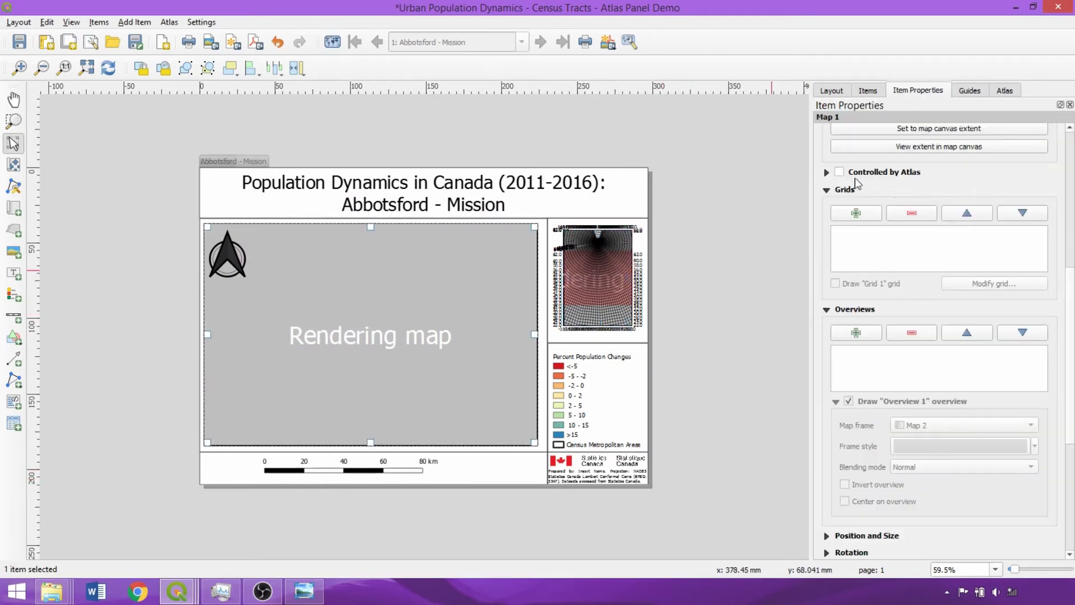
{"action": "left_click", "coordinate": [840, 173]}
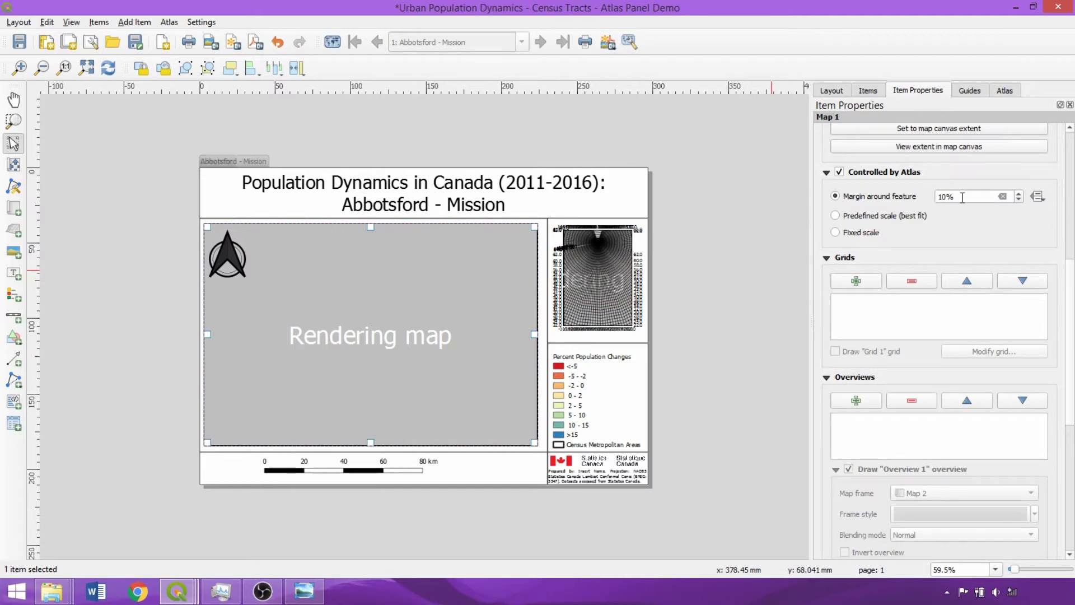
{"action": "left_click_drag", "start_coordinate": [961, 197], "coordinate": [917, 201]}
Hide the InsetMap layer group in the main QGIS window.
{"action": "mouse_move", "coordinate": [178, 597]}
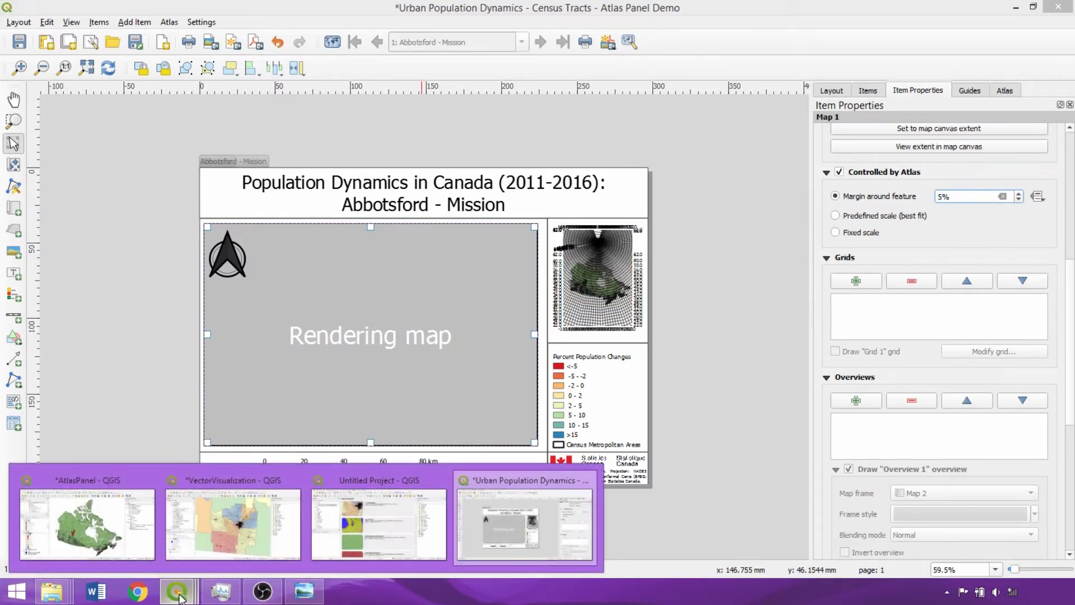
{"action": "left_click", "coordinate": [121, 529]}
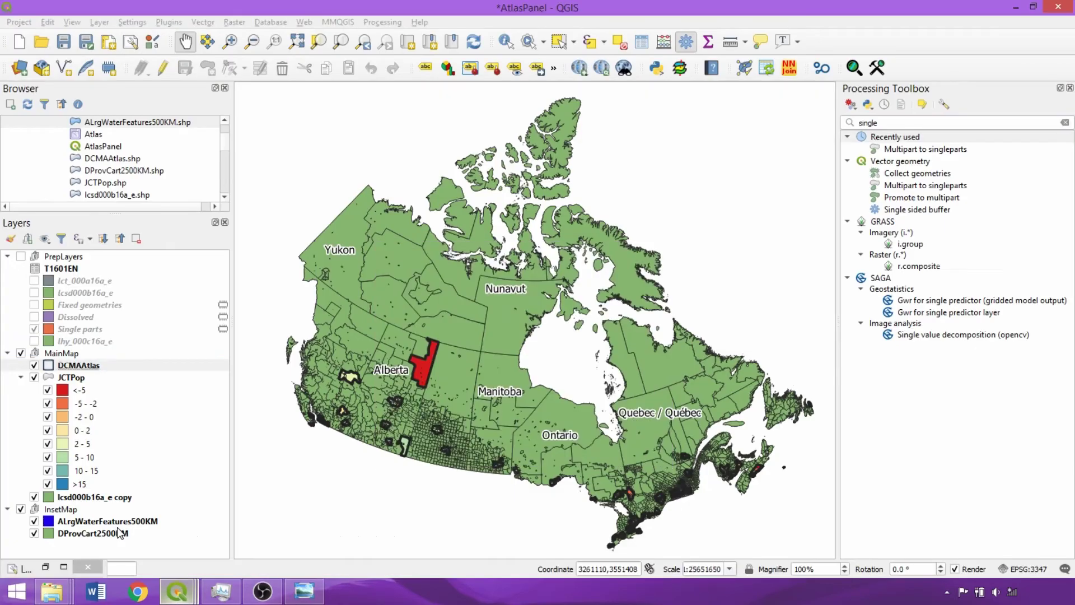
{"action": "left_click", "coordinate": [21, 509]}
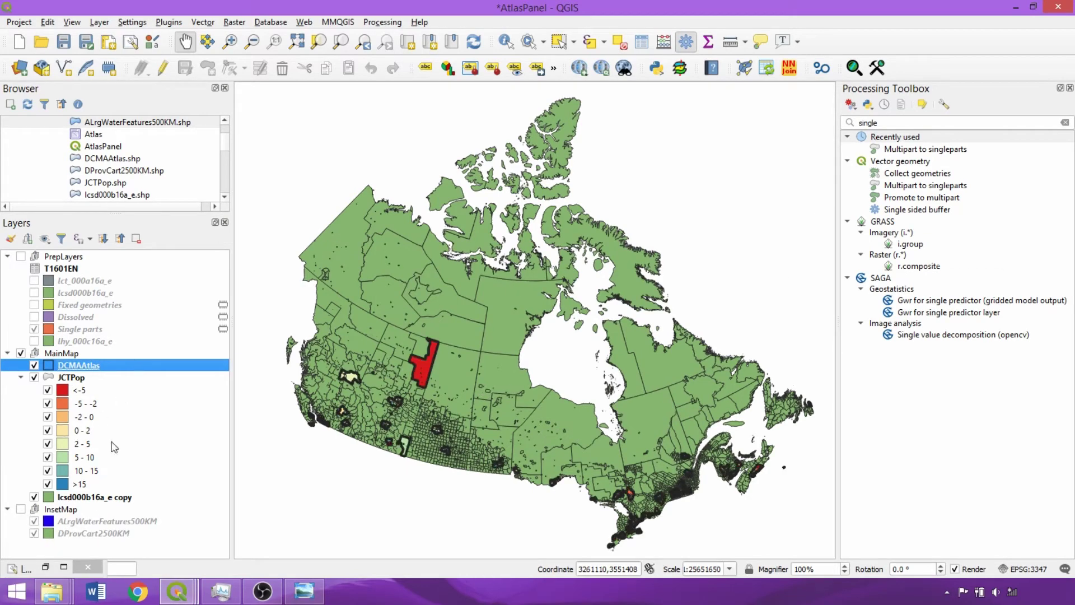
Lock the layers of the main map (Map 1) in the print layout.
{"action": "mouse_move", "coordinate": [178, 592]}
{"action": "left_click", "coordinate": [513, 506]}
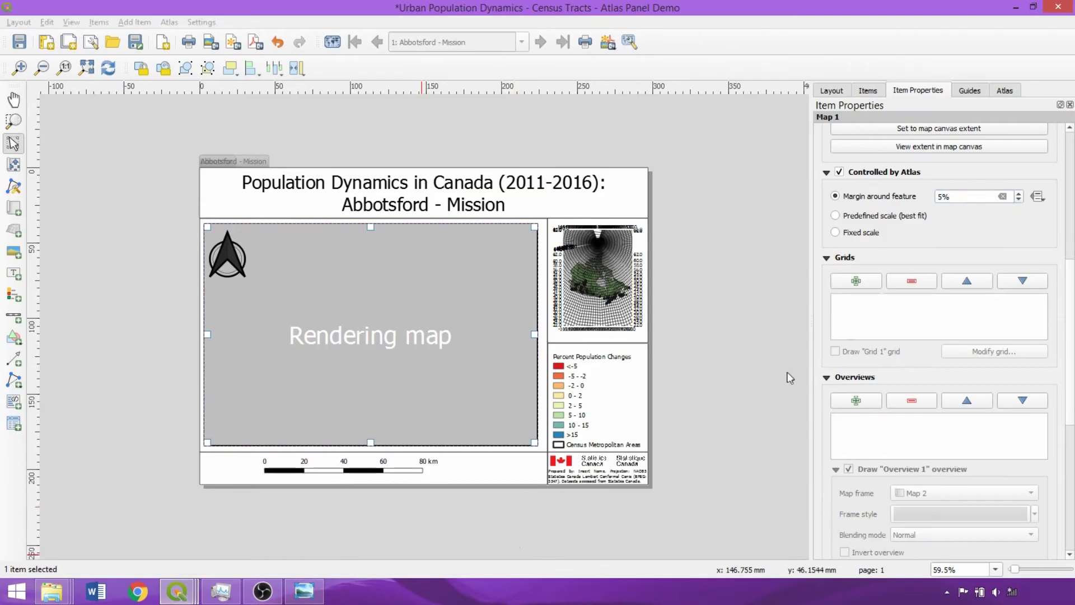
{"action": "scroll", "coordinate": [1036, 252], "scroll_direction": "up", "scroll_amount": 6}
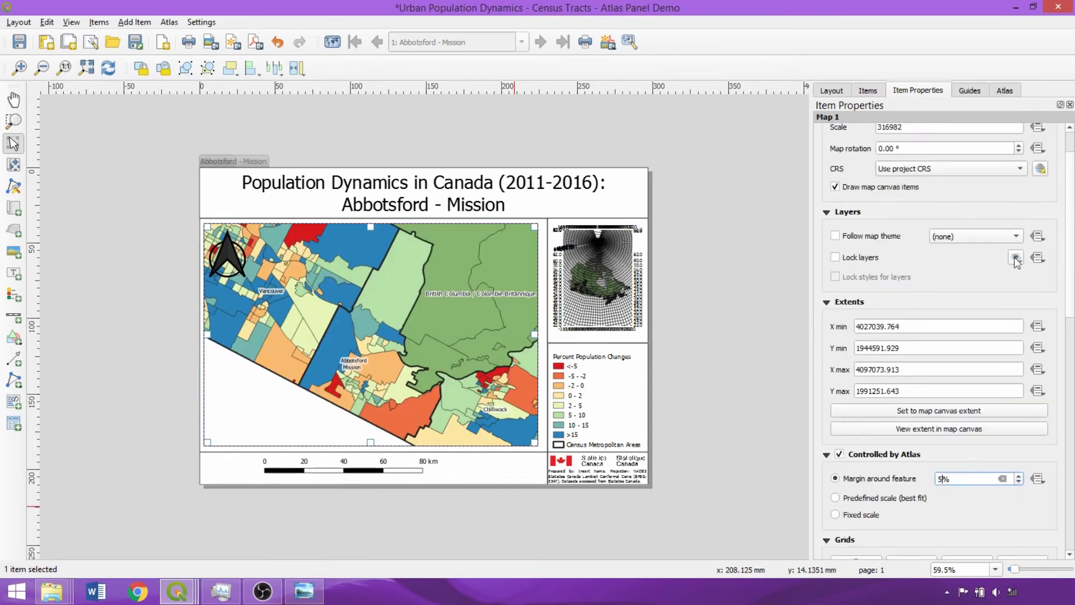
{"action": "left_click", "coordinate": [877, 257]}
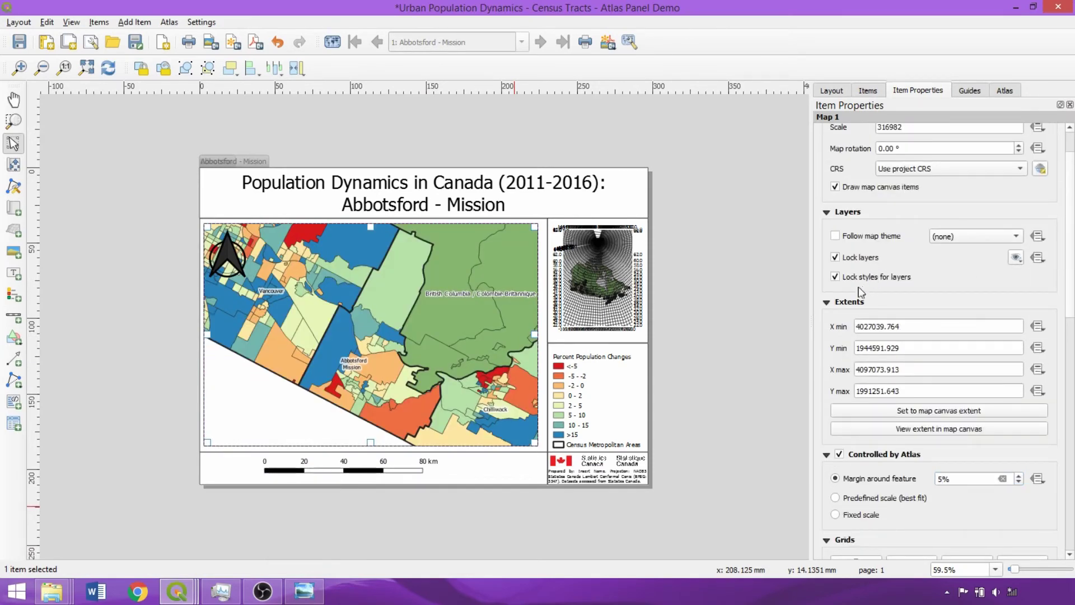
Make the overview map (Map 2) controlled by the atlas with a 750% margin.
{"action": "left_click", "coordinate": [607, 271]}
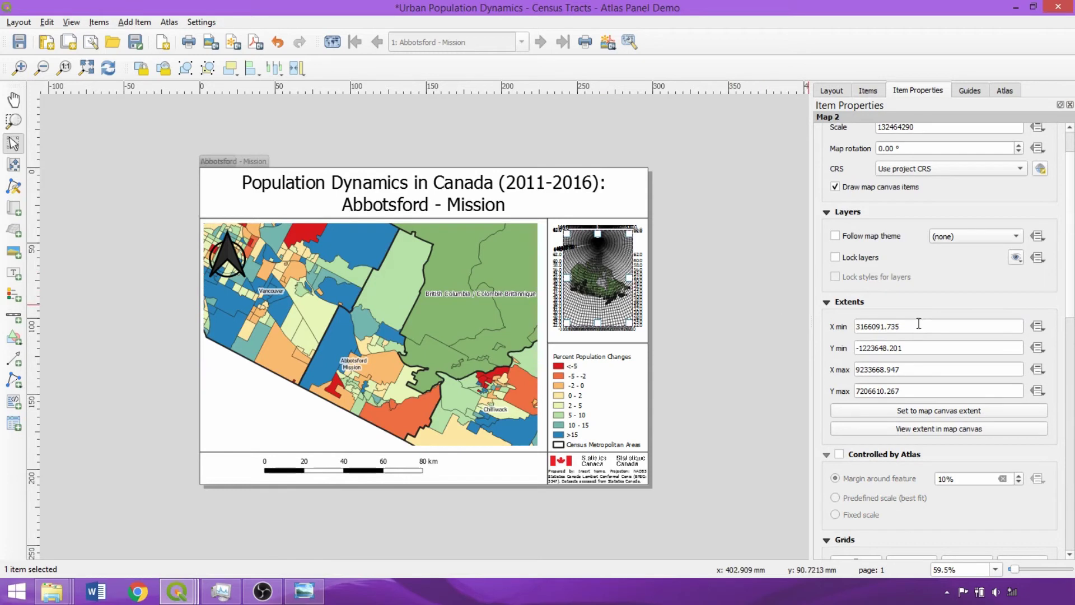
{"action": "left_click", "coordinate": [871, 459]}
{"action": "key", "text": "Tab"}
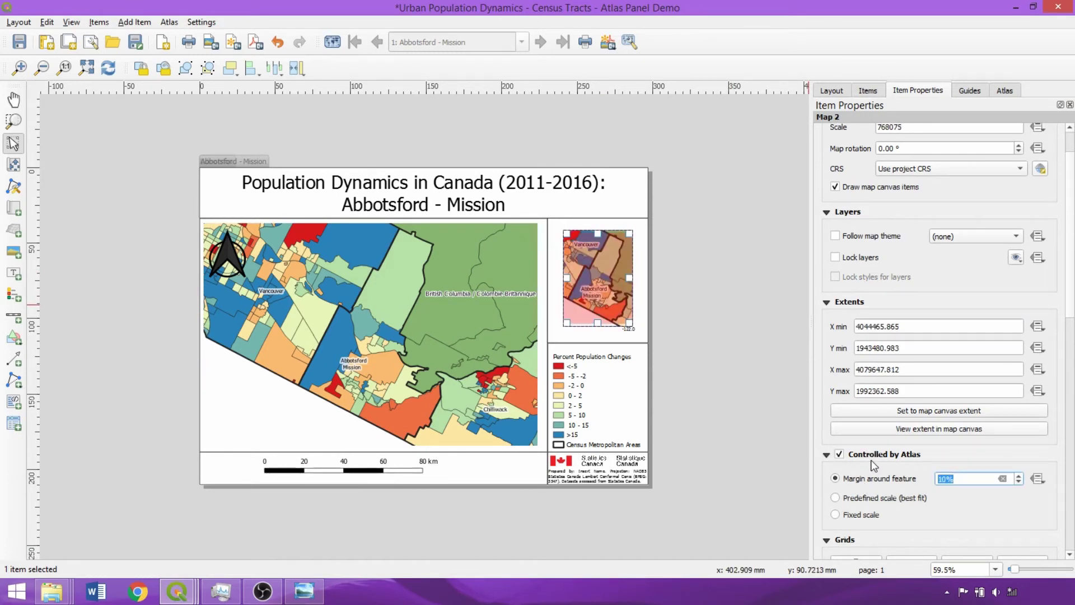
{"action": "type", "text": "750"}
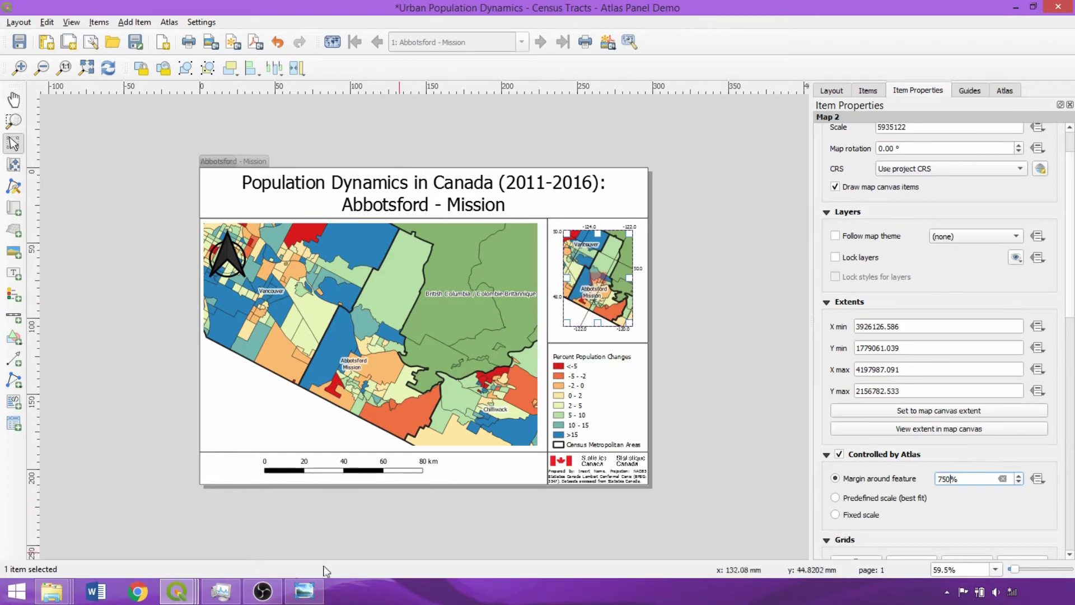
In the main QGIS window, hide the MainMap group and show the InsetMap group.
{"action": "mouse_move", "coordinate": [180, 592]}
{"action": "left_click", "coordinate": [127, 538]}
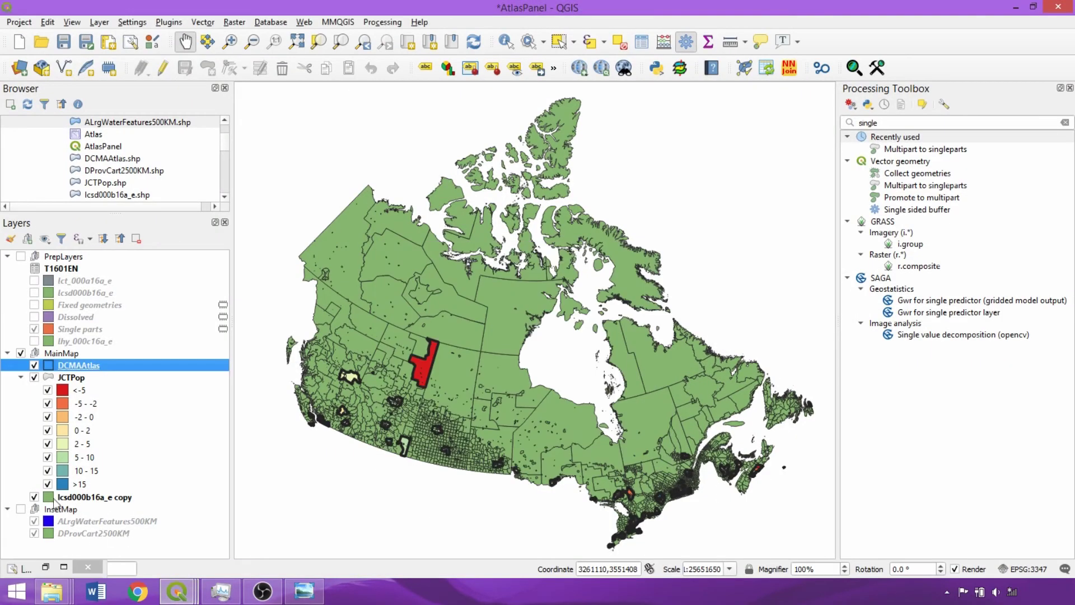
{"action": "left_click", "coordinate": [21, 353]}
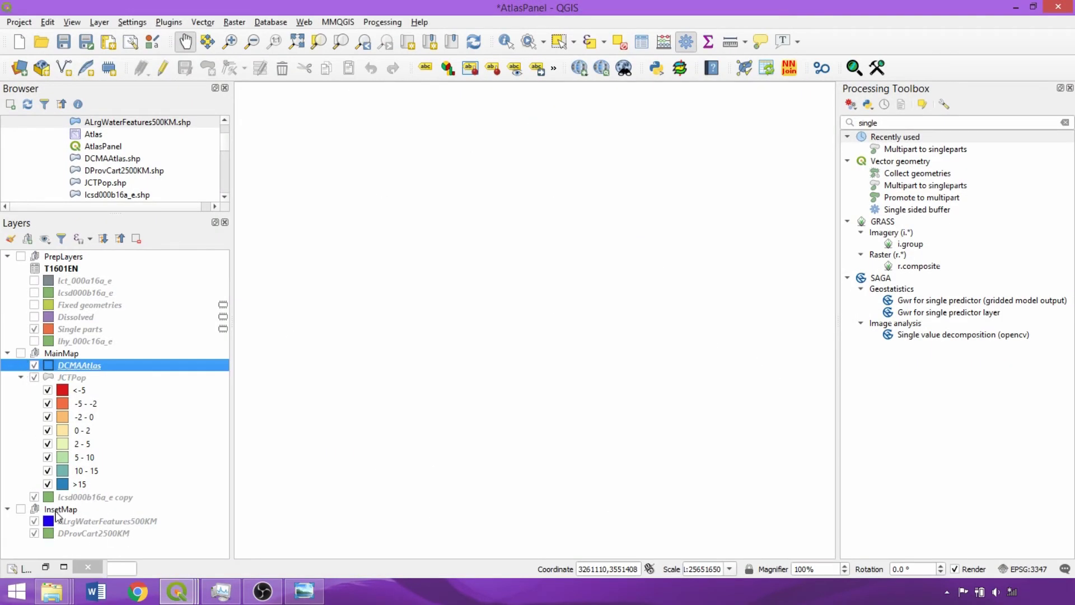
{"action": "left_click", "coordinate": [20, 509]}
Lock Map 2's layers to the inset layers and turn on the atlas preview.
{"action": "mouse_move", "coordinate": [177, 592]}
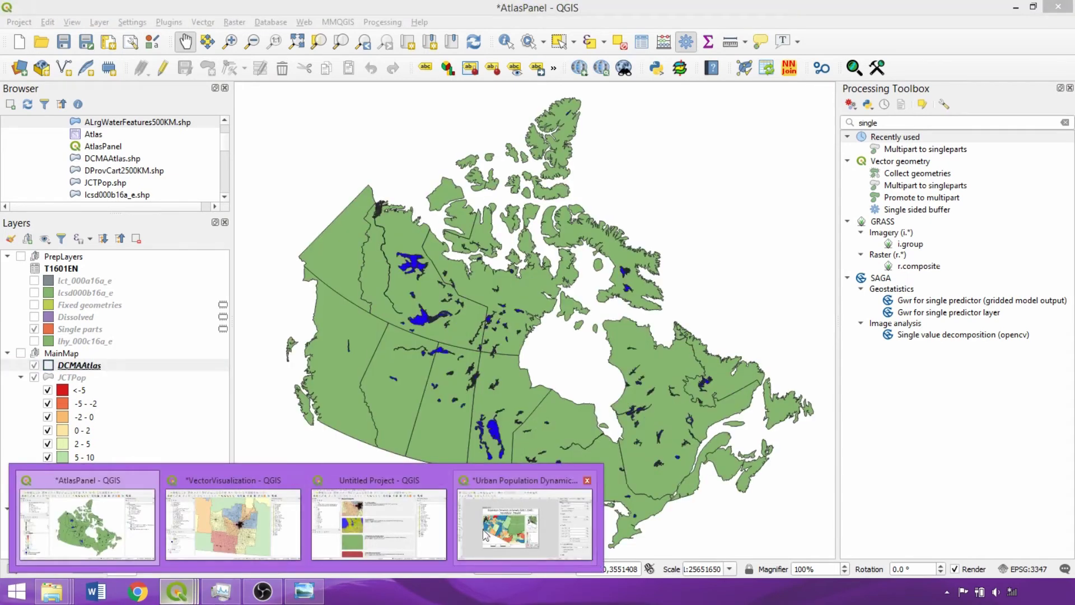
{"action": "left_click", "coordinate": [235, 517]}
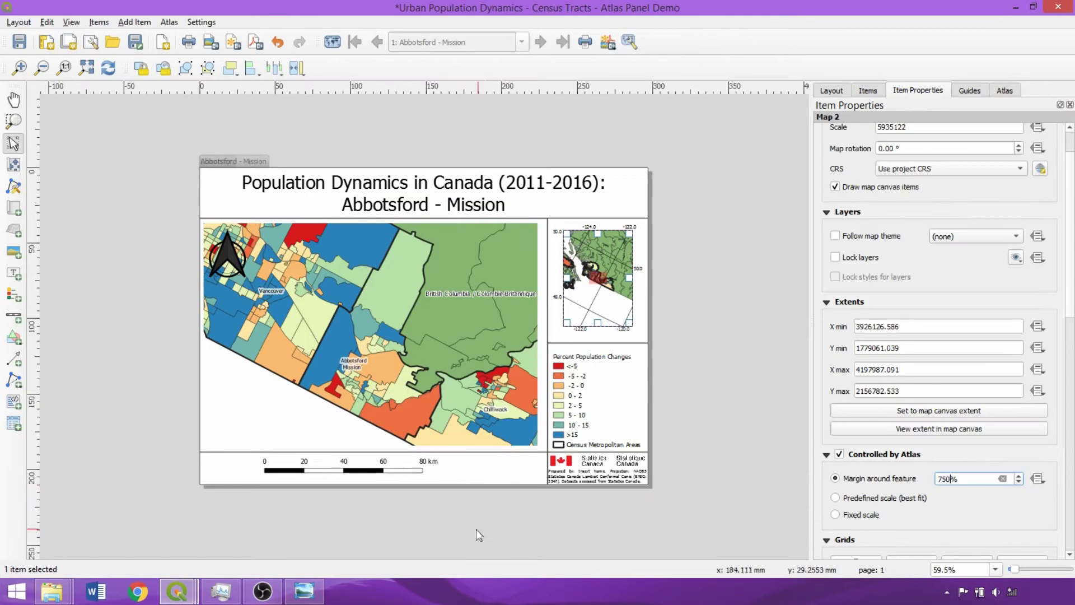
{"action": "left_click", "coordinate": [877, 259]}
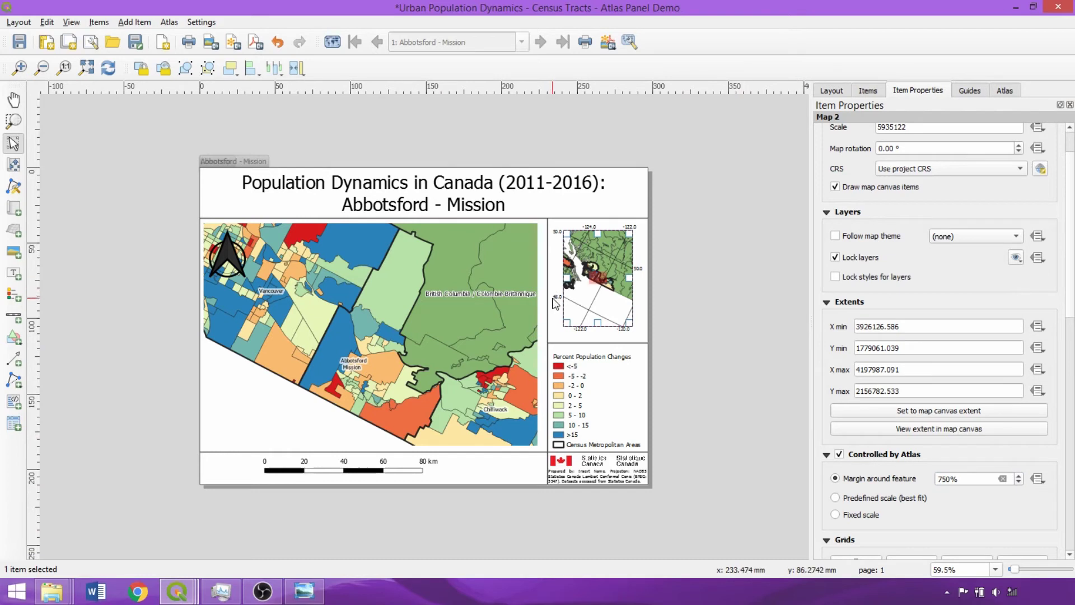
{"action": "left_click", "coordinate": [332, 42]}
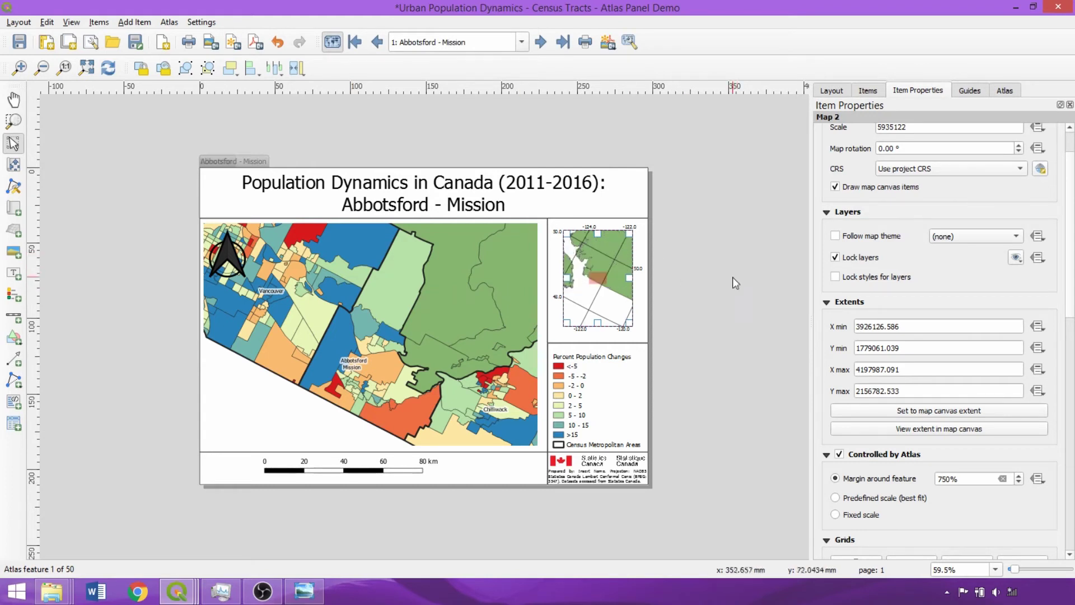
Advance the atlas preview from Abbotsford - Mission to the second page, Barrie.
{"action": "left_click", "coordinate": [521, 42]}
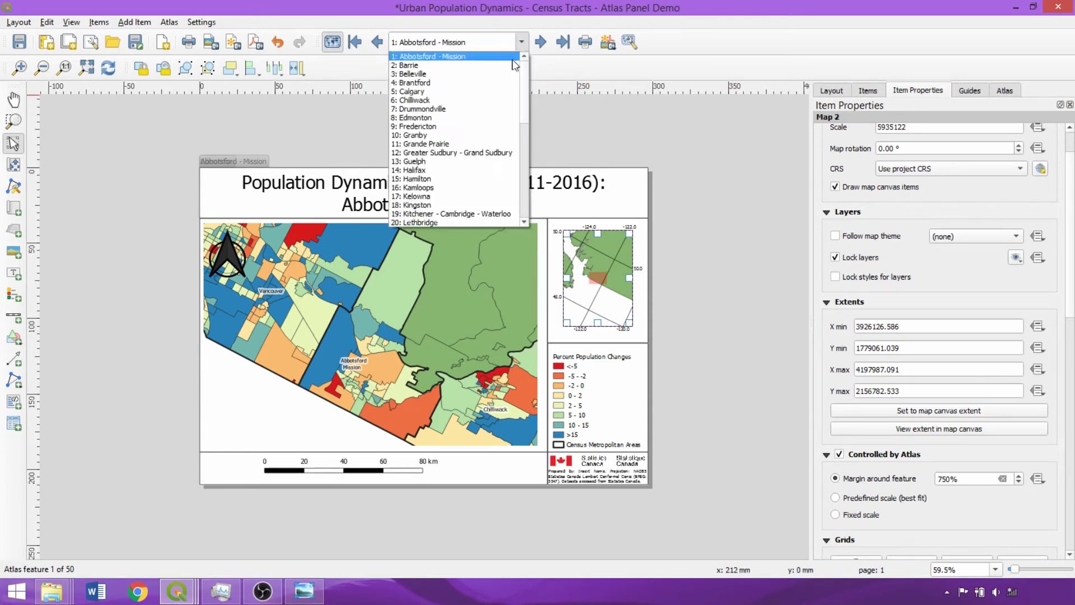
{"action": "left_click", "coordinate": [542, 42]}
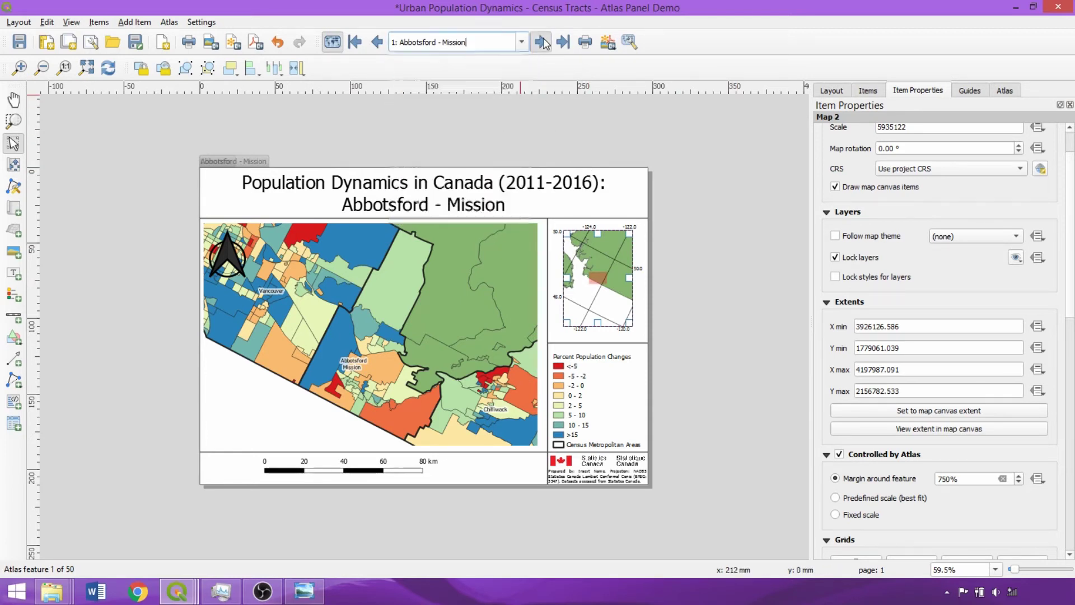
{"action": "left_click", "coordinate": [542, 42]}
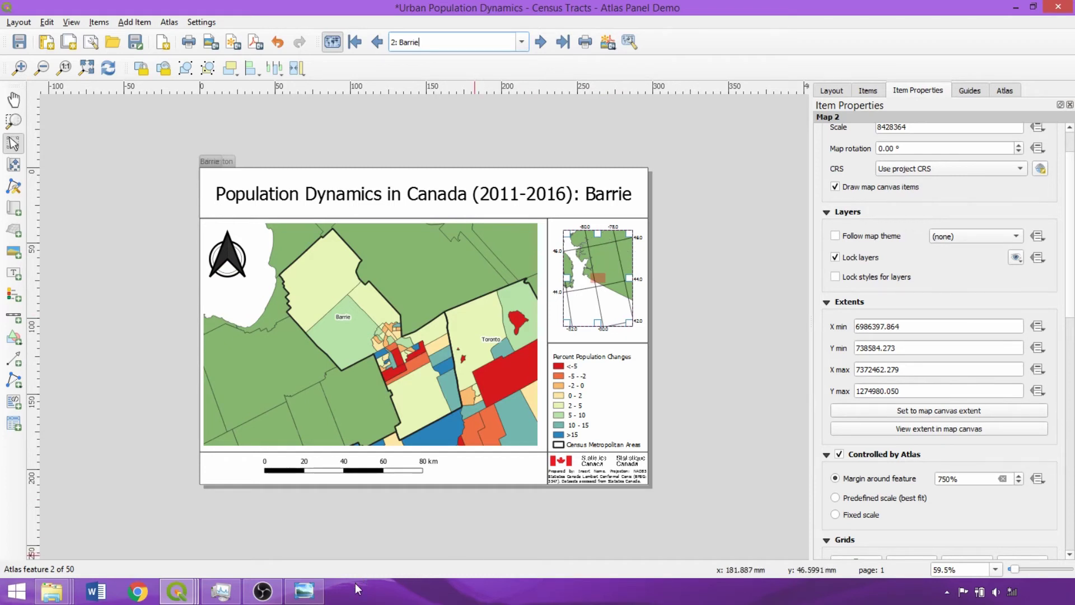
{"action": "left_click", "coordinate": [314, 595]}
Browse the exported JPEG maps one by one, from Barrie through Moncton to Montréal.
{"action": "left_click", "coordinate": [565, 564]}
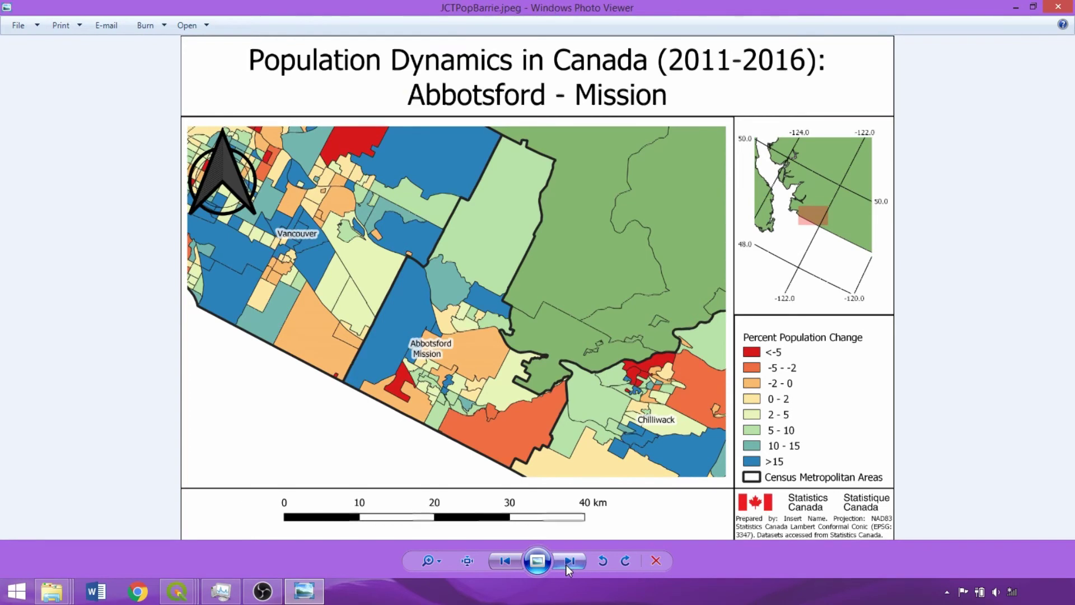
{"action": "left_click", "coordinate": [566, 566]}
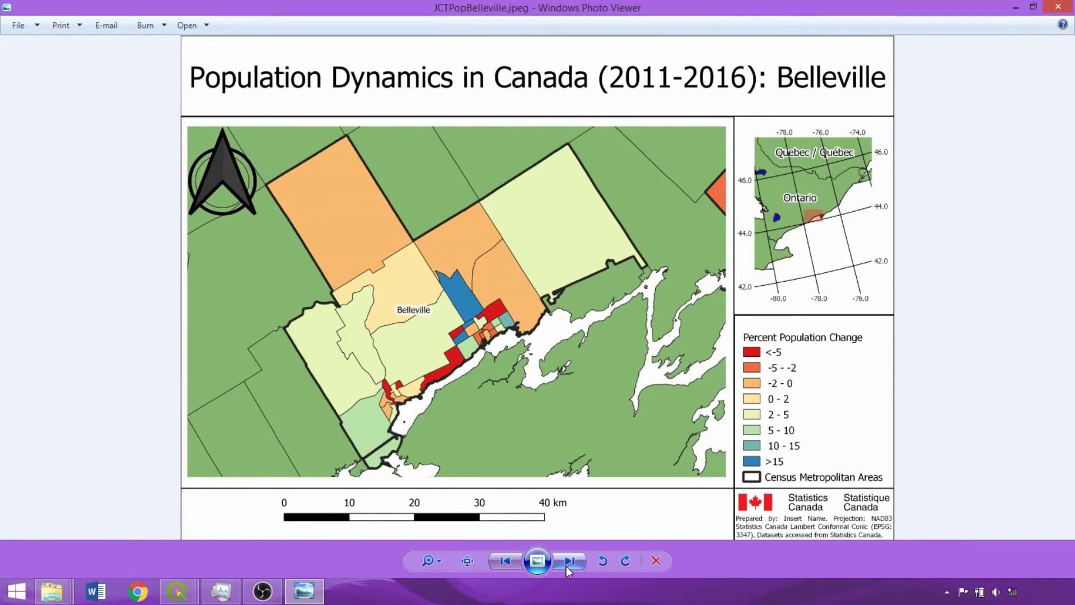
{"action": "left_click", "coordinate": [566, 565]}
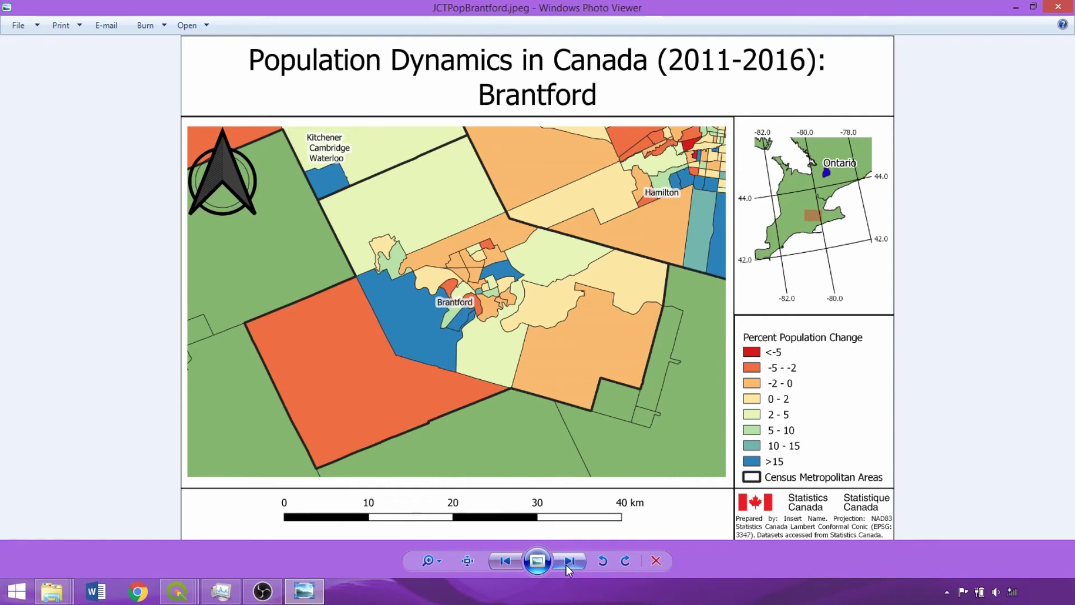
{"action": "left_click", "coordinate": [566, 565]}
{"action": "left_click", "coordinate": [566, 564]}
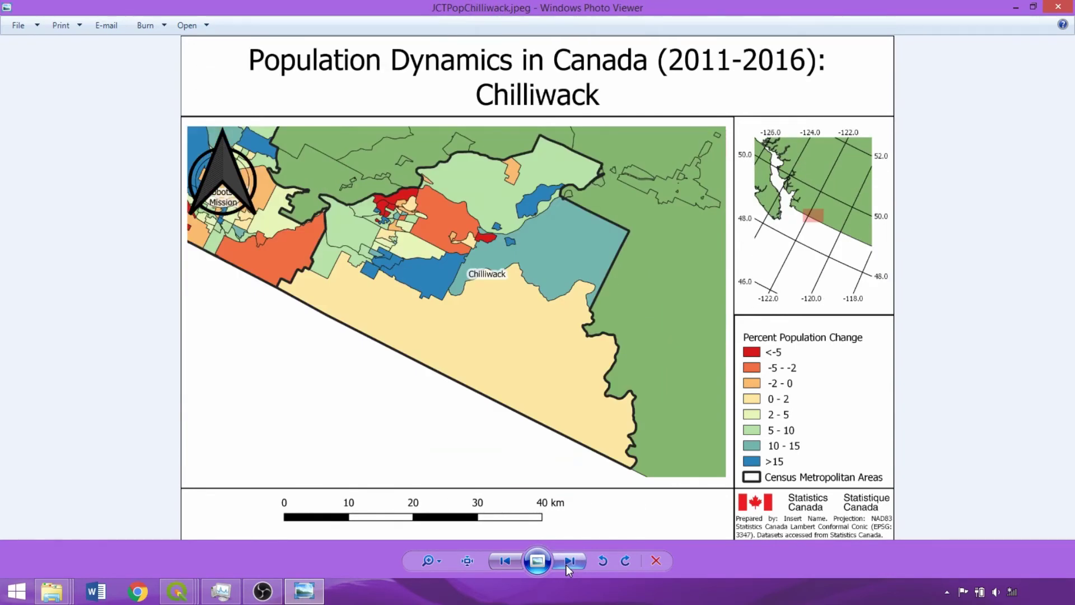
{"action": "left_click", "coordinate": [566, 564]}
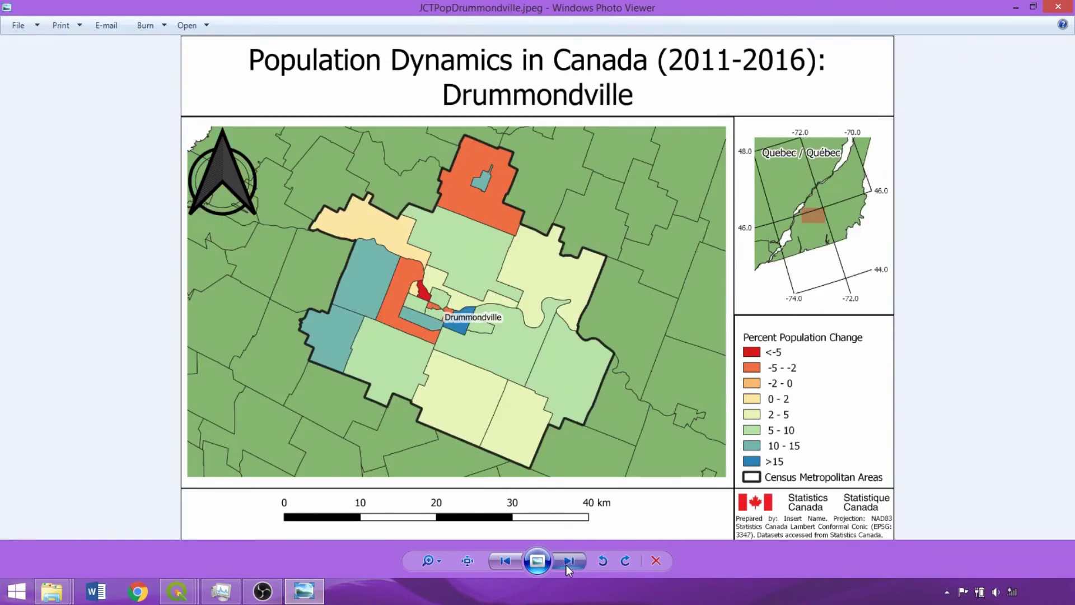
{"action": "left_click", "coordinate": [566, 564]}
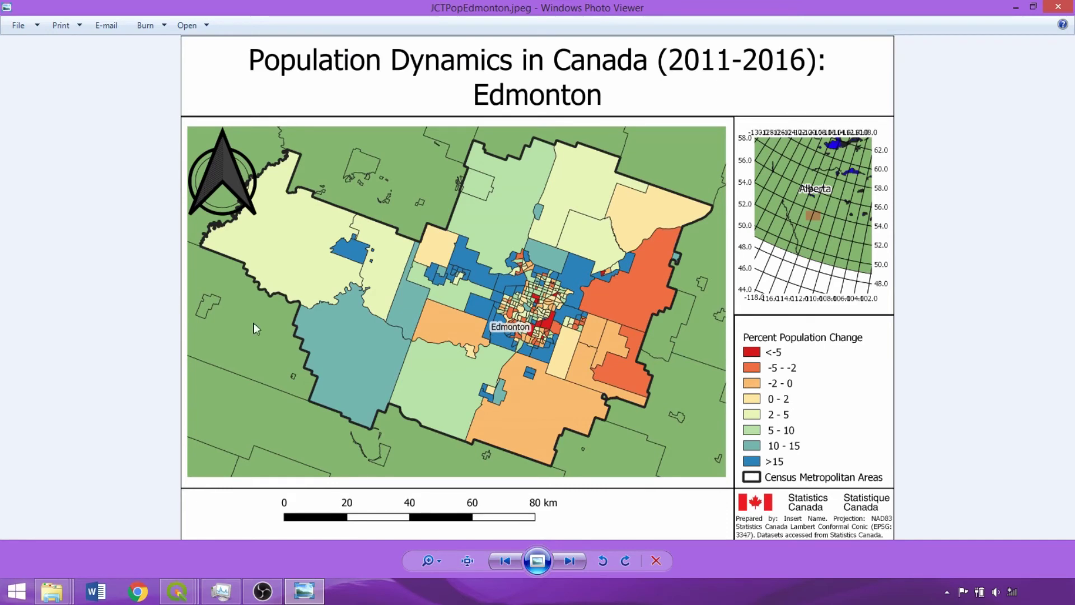
{"action": "left_click", "coordinate": [573, 559]}
{"action": "left_click", "coordinate": [573, 559]}
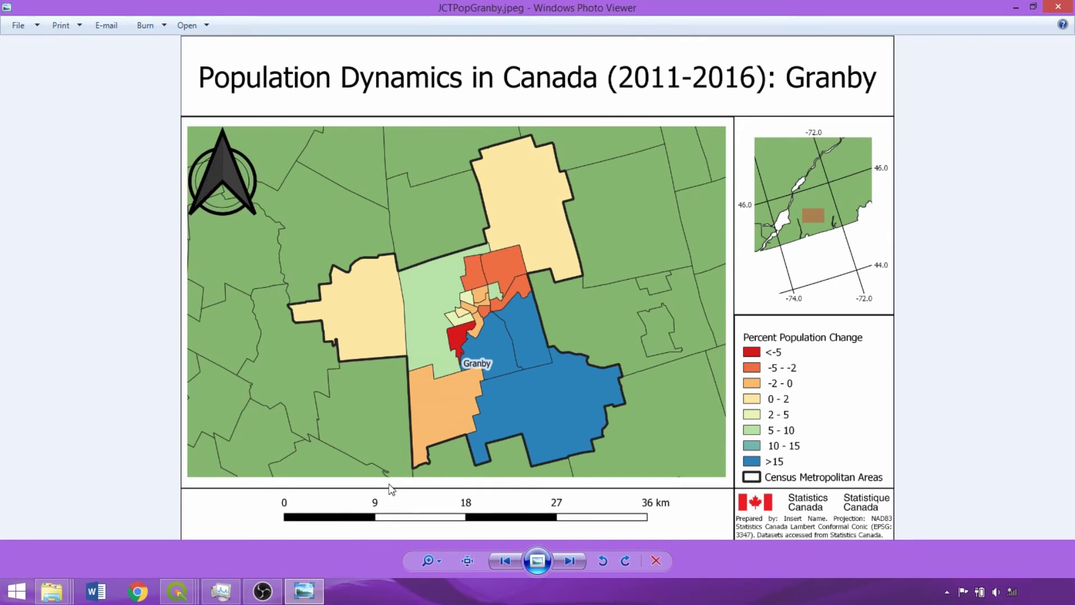
{"action": "left_click", "coordinate": [566, 566]}
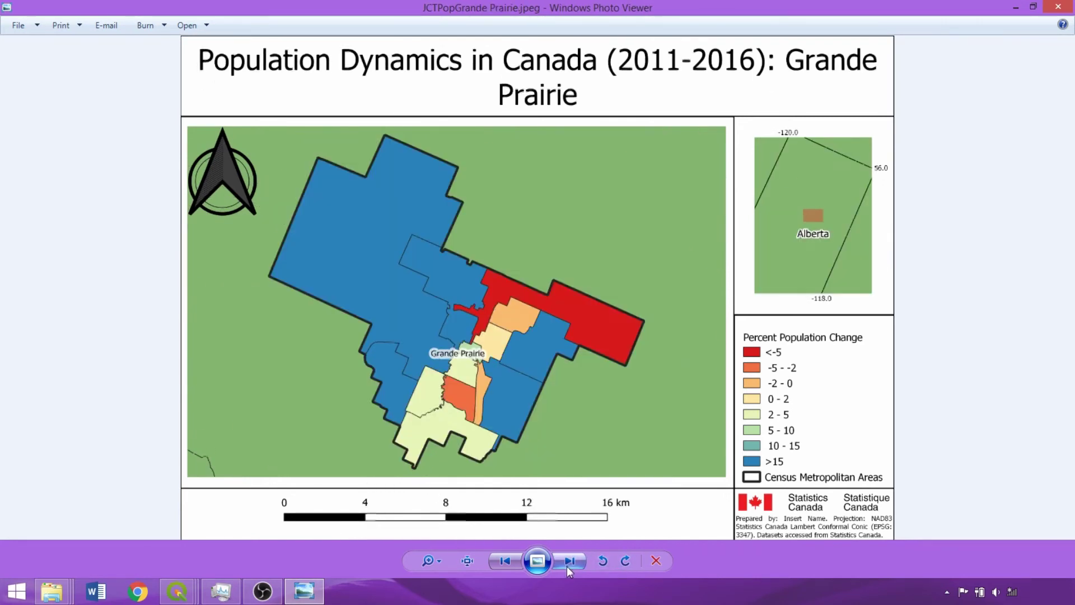
{"action": "left_click", "coordinate": [567, 563]}
{"action": "left_click", "coordinate": [568, 562]}
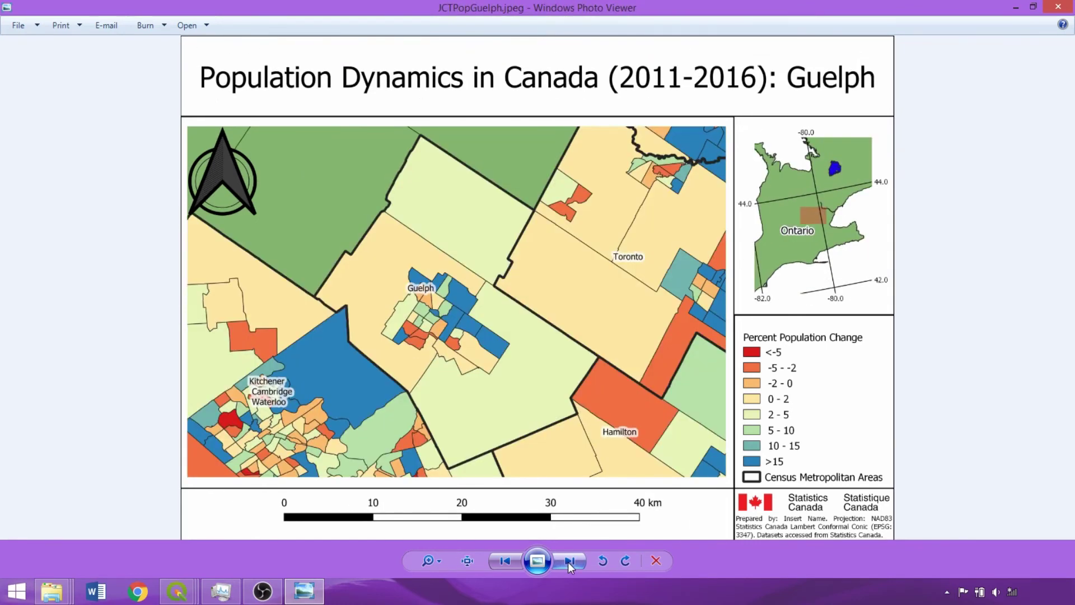
{"action": "left_click", "coordinate": [567, 562]}
{"action": "left_click", "coordinate": [568, 563]}
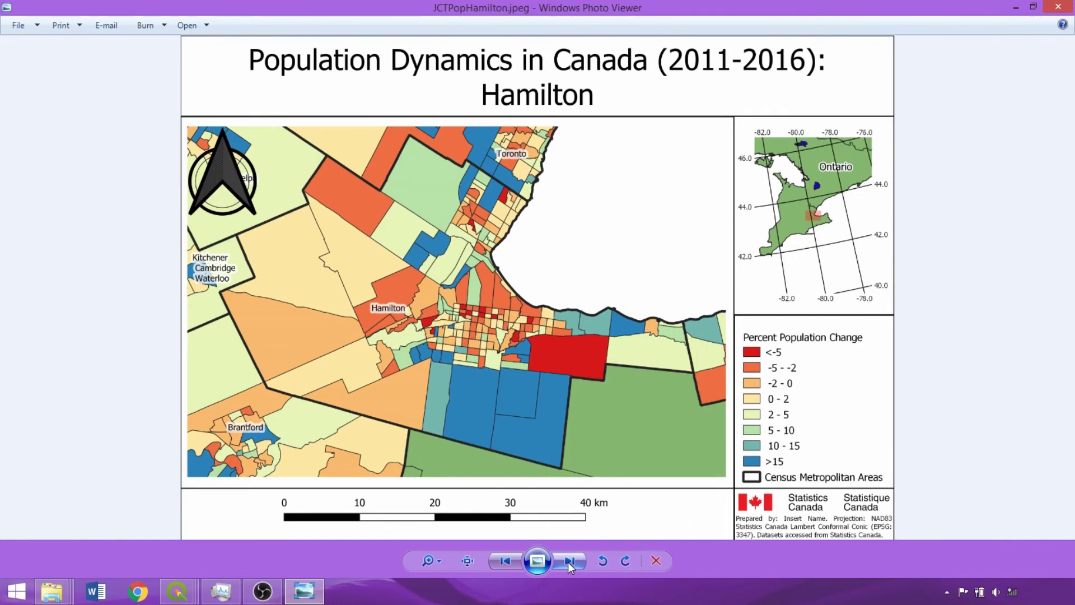
{"action": "left_click", "coordinate": [569, 562]}
{"action": "left_click", "coordinate": [569, 562]}
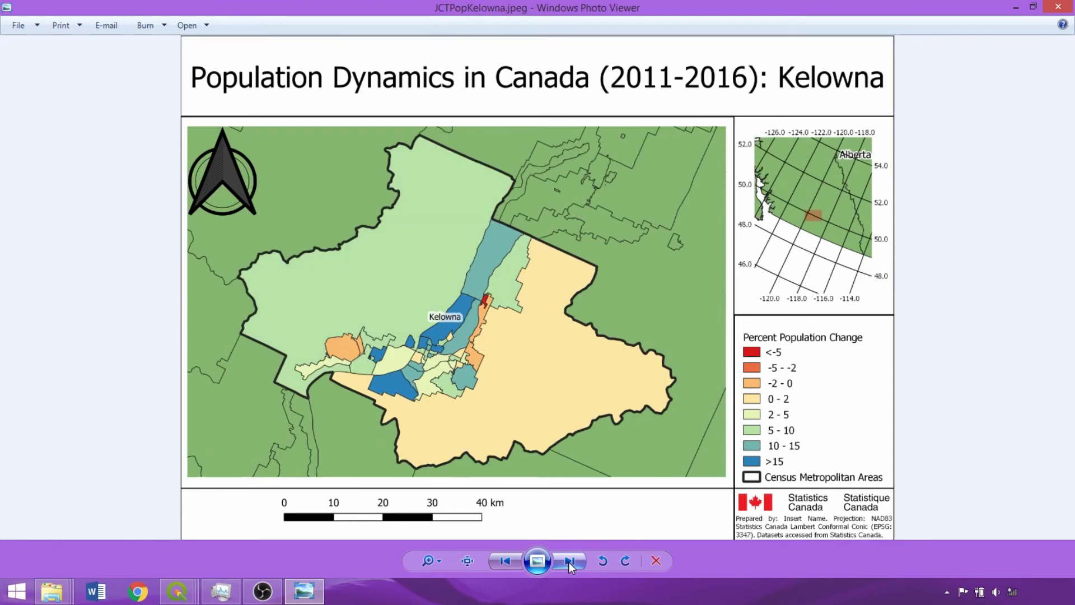
{"action": "left_click", "coordinate": [569, 562]}
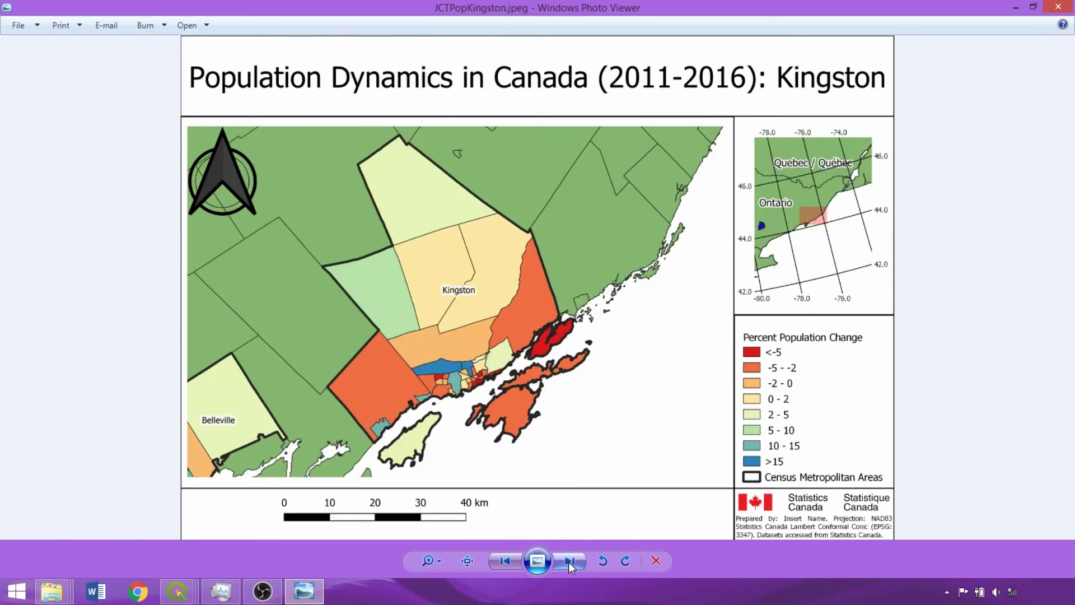
{"action": "left_click", "coordinate": [569, 562]}
{"action": "left_click", "coordinate": [569, 562]}
{"action": "left_click", "coordinate": [569, 562]}
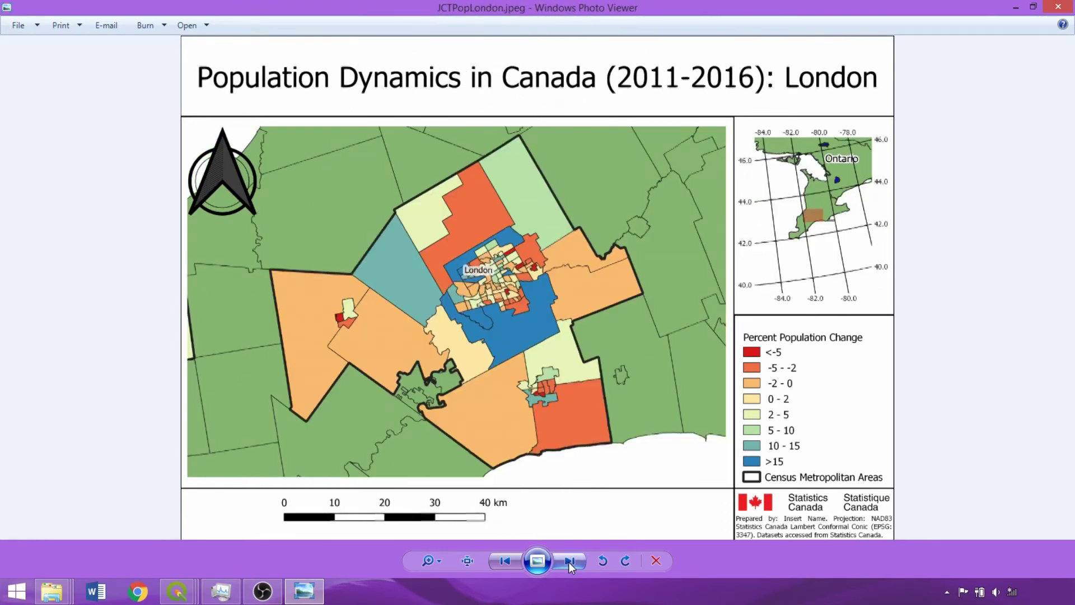
{"action": "left_click", "coordinate": [568, 562]}
{"action": "left_click", "coordinate": [569, 562]}
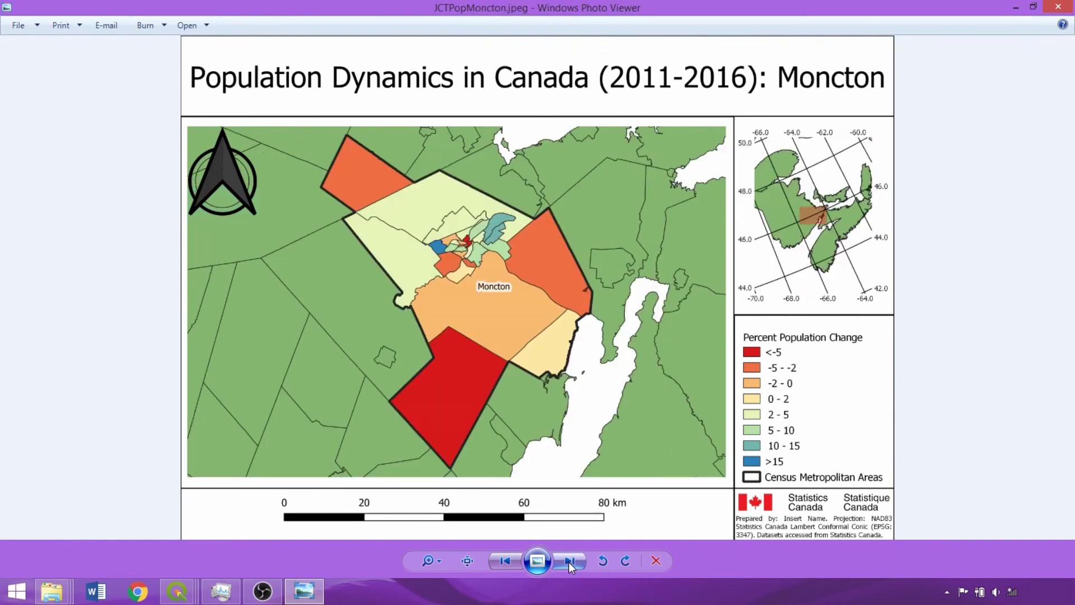
{"action": "left_click", "coordinate": [563, 562]}
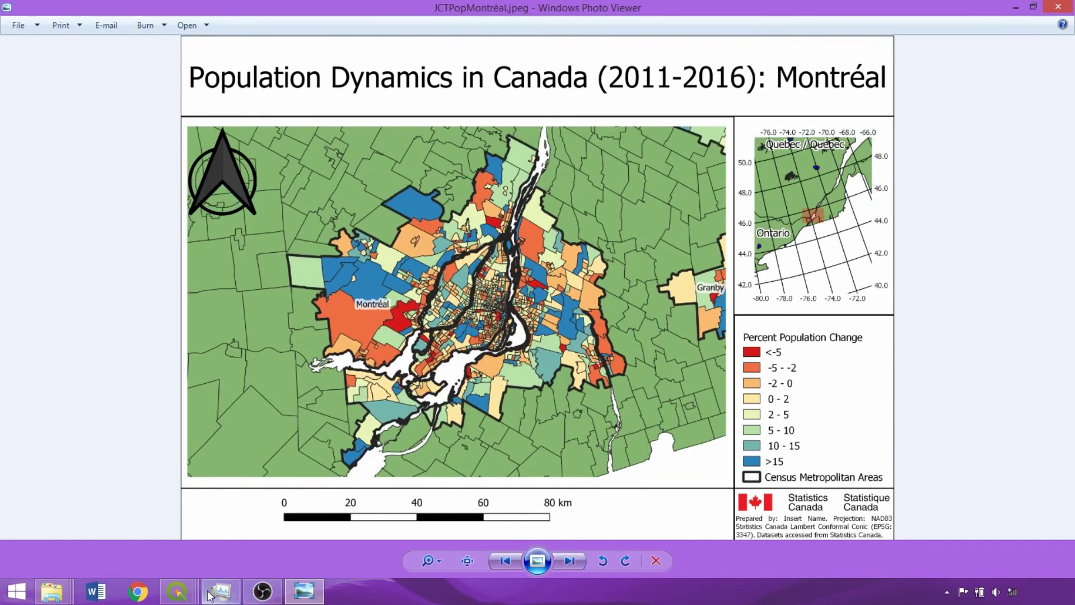
Preview the Drummondville atlas page, then switch to Edmonton (feature 8).
{"action": "mouse_move", "coordinate": [177, 591]}
{"action": "left_click", "coordinate": [476, 534]}
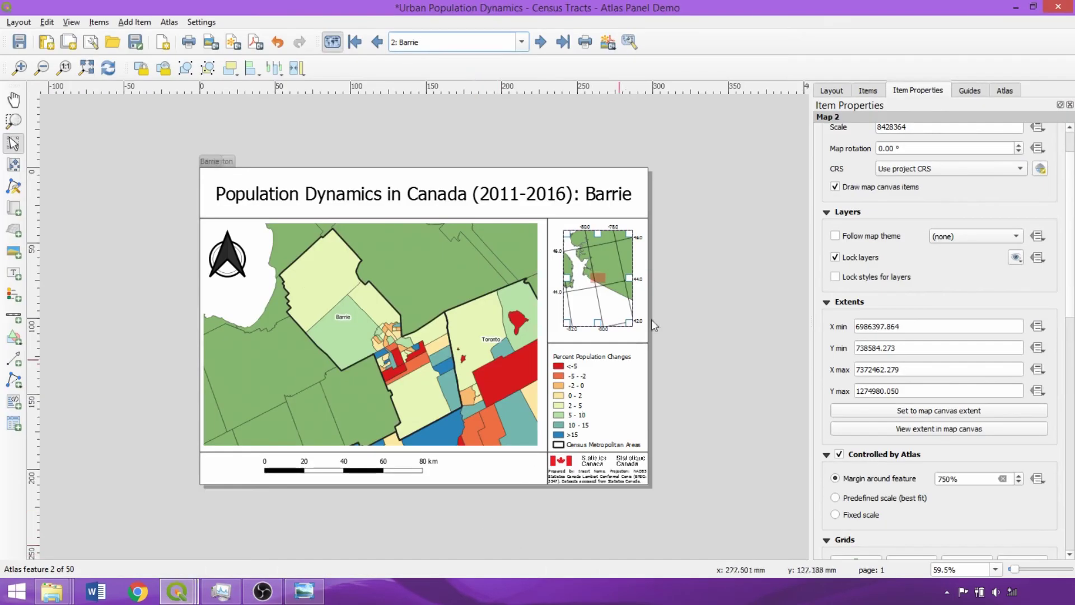
{"action": "left_click", "coordinate": [521, 47]}
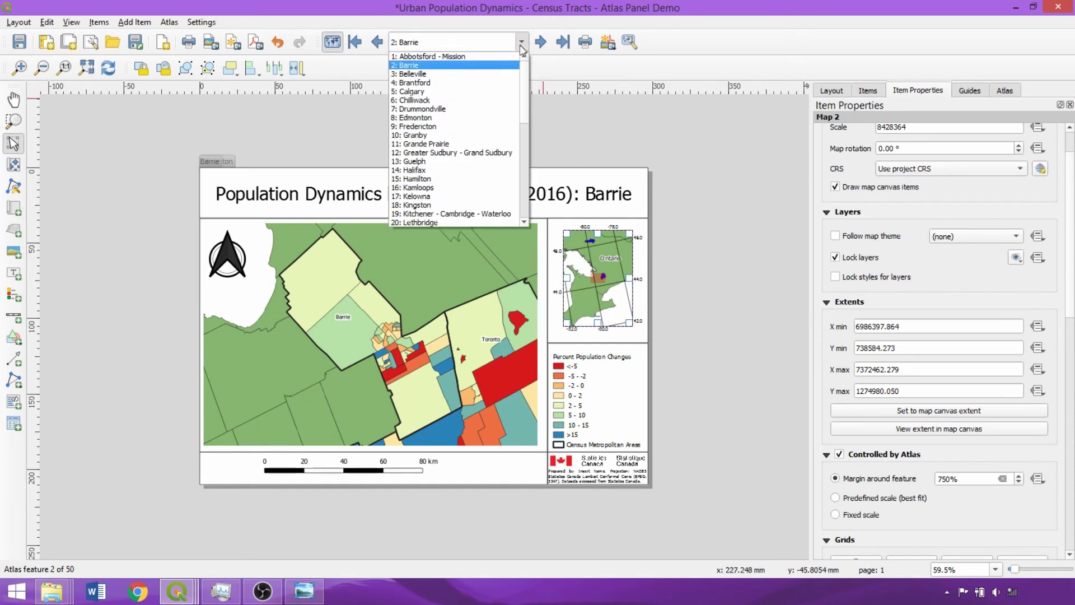
{"action": "left_click", "coordinate": [499, 110]}
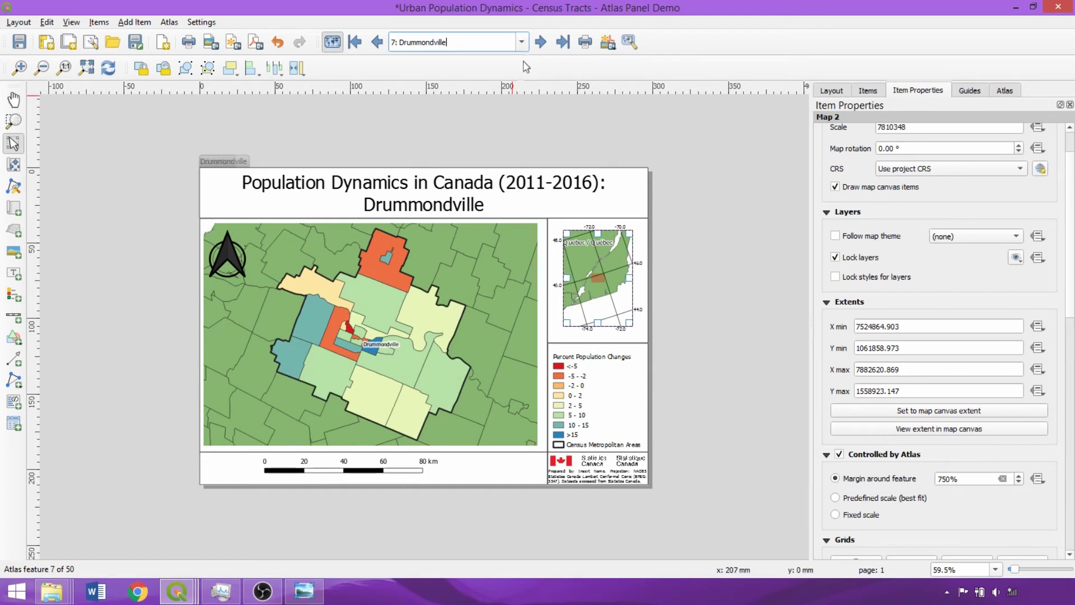
{"action": "left_click", "coordinate": [524, 48]}
{"action": "left_click", "coordinate": [497, 121]}
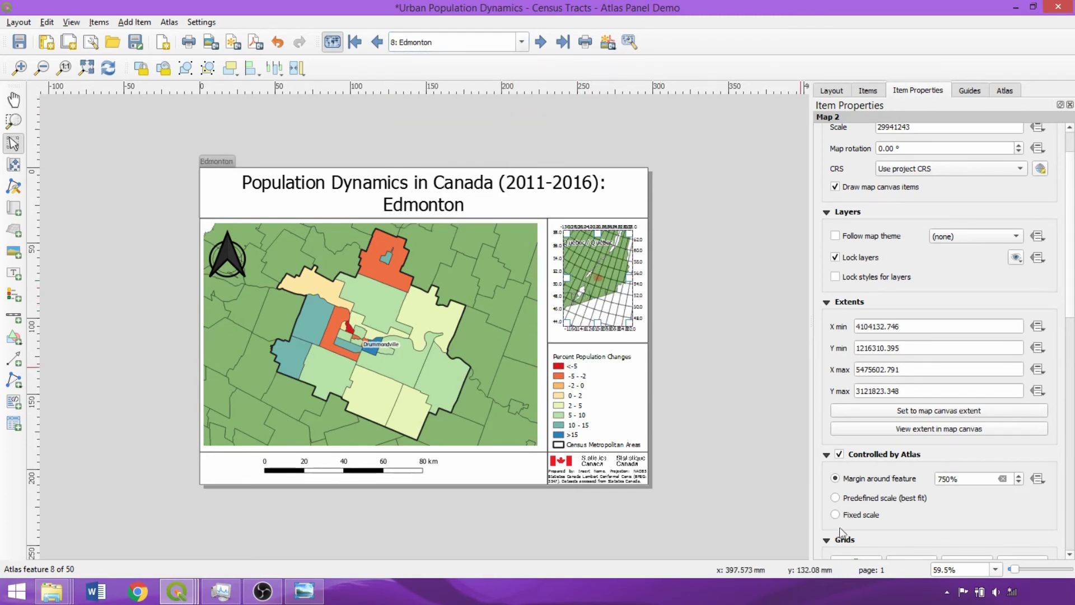
Change the overview map grid's X interval from 2 to 5.
{"action": "scroll", "coordinate": [867, 526], "scroll_direction": "down", "scroll_amount": 3}
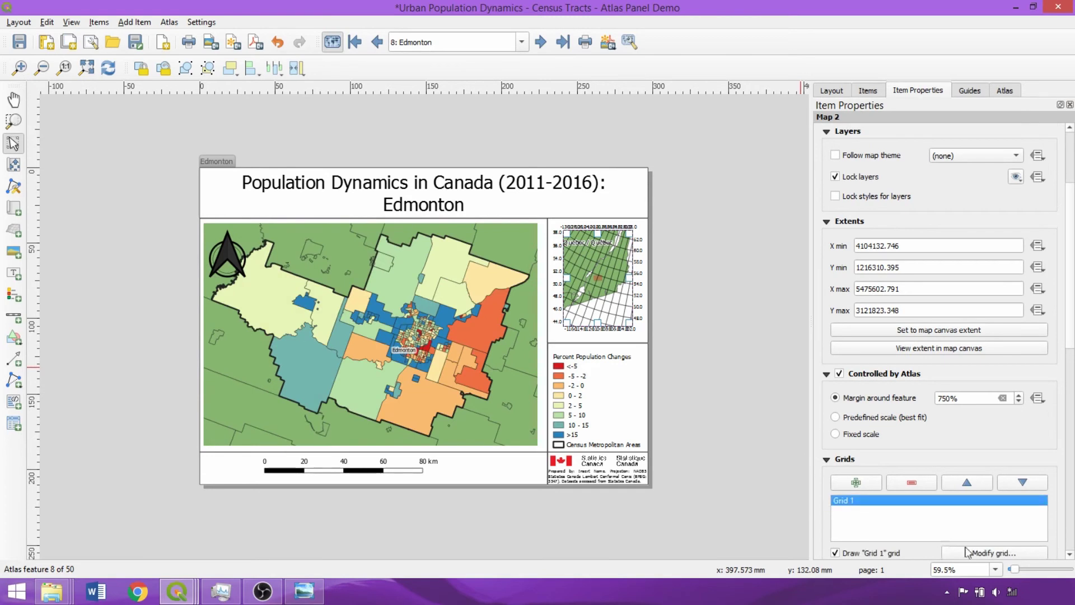
{"action": "left_click", "coordinate": [977, 553]}
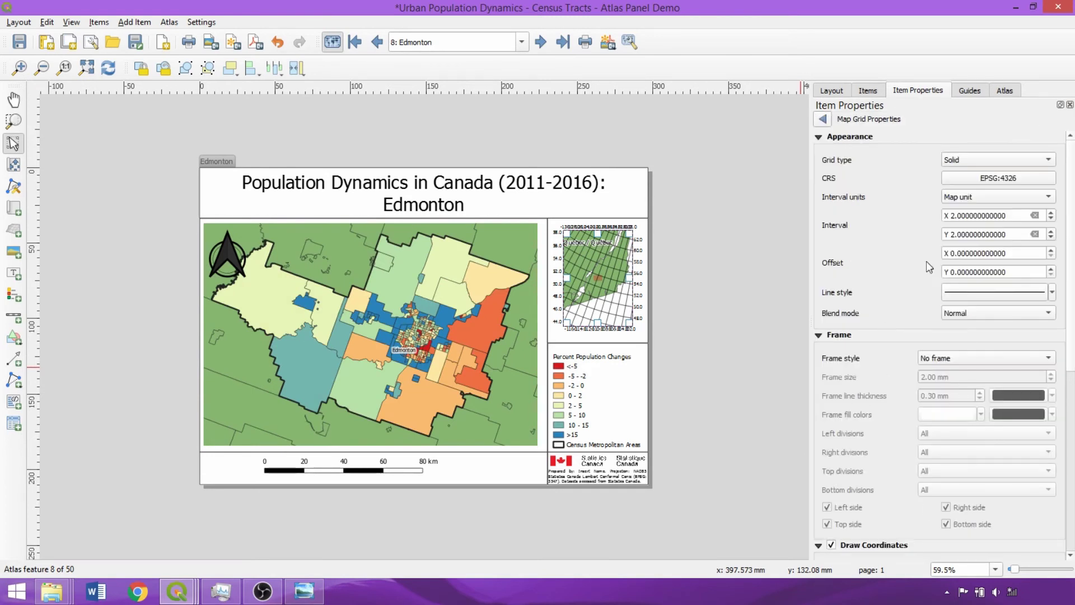
{"action": "left_click", "coordinate": [953, 215]}
{"action": "key", "text": "BackSpace"}
{"action": "type", "text": "5"}
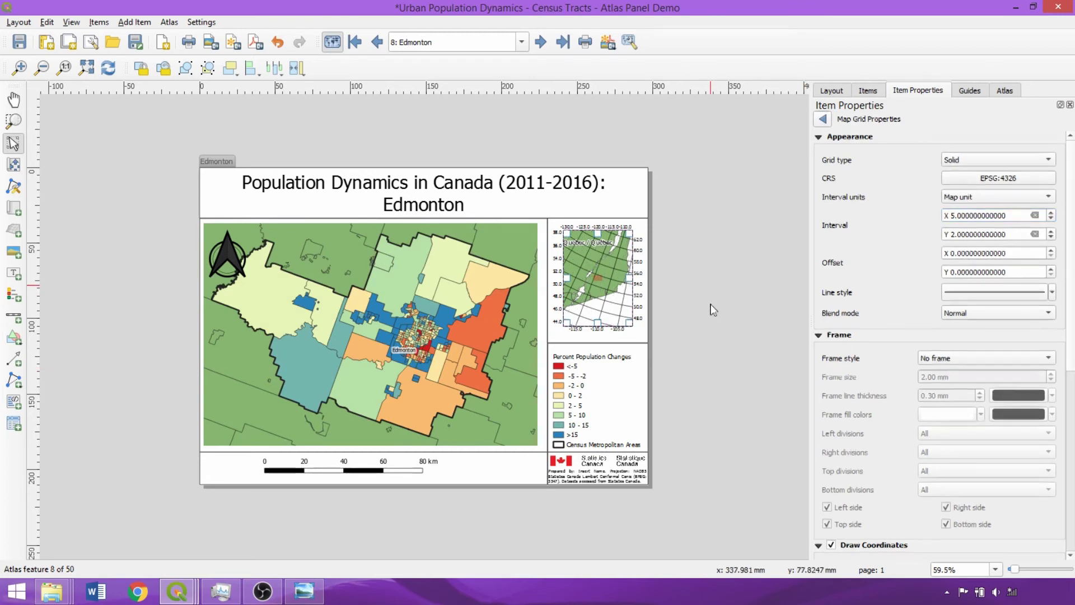
{"action": "left_click", "coordinate": [710, 308]}
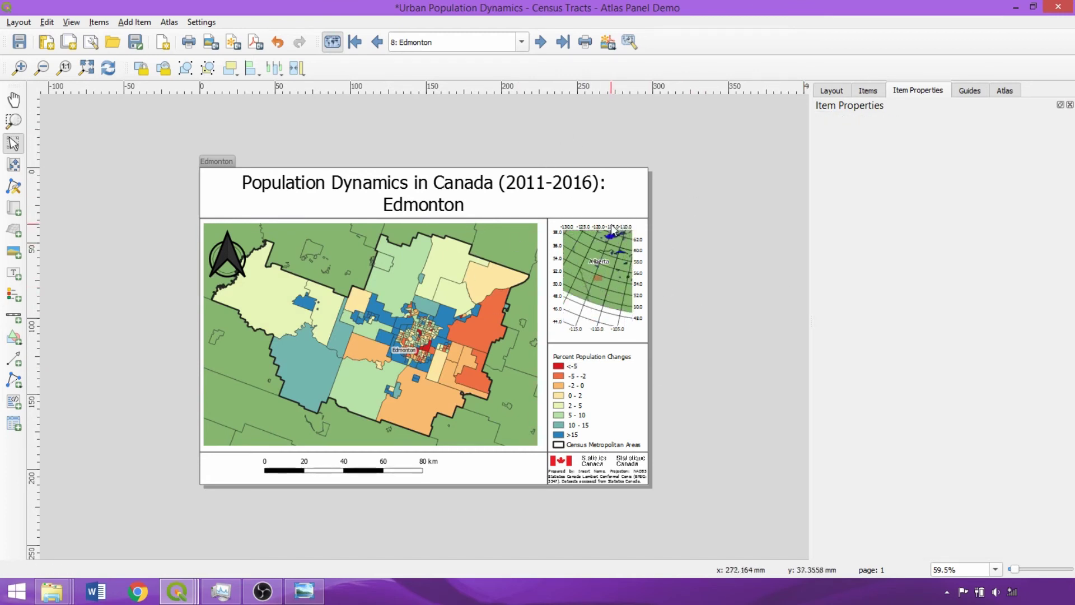
Nudge the north arrow slightly up and to the left.
{"action": "left_click", "coordinate": [240, 272]}
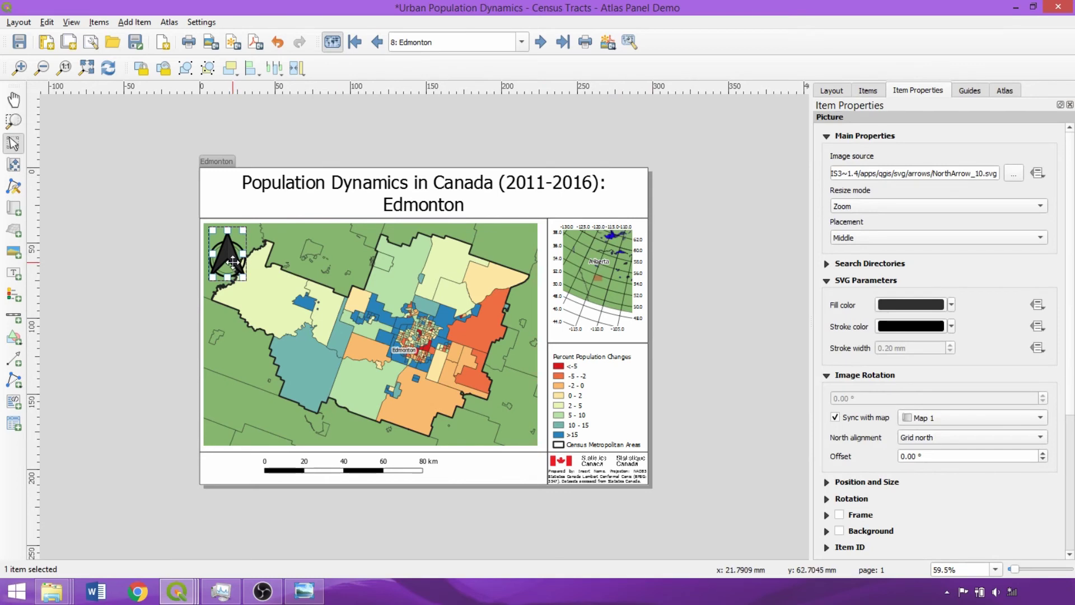
{"action": "left_click_drag", "start_coordinate": [233, 260], "coordinate": [234, 269]}
{"action": "left_click", "coordinate": [190, 268]}
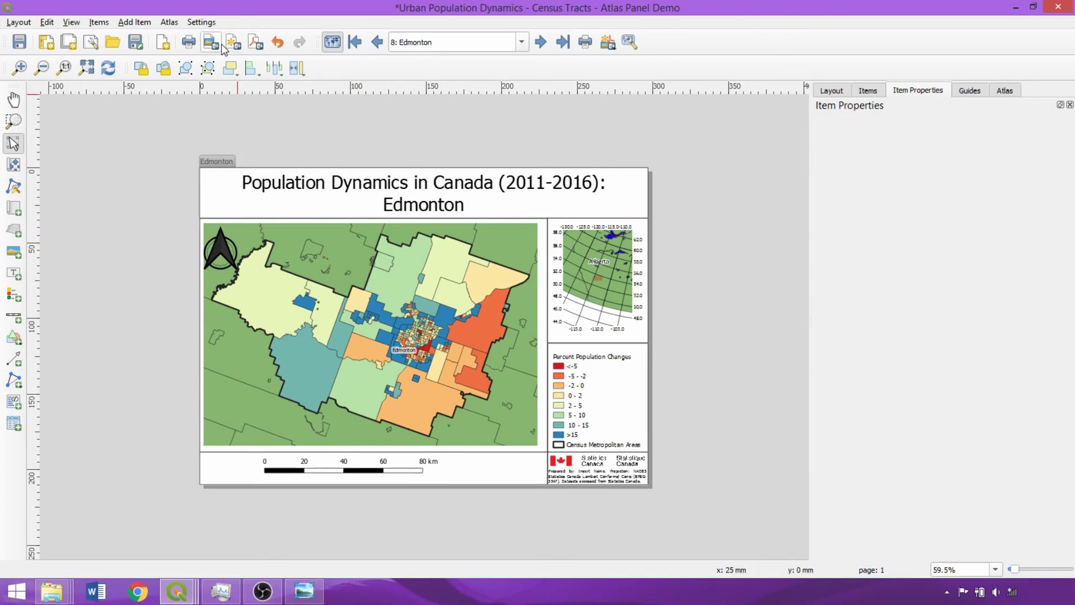
{"action": "left_click", "coordinate": [608, 42]}
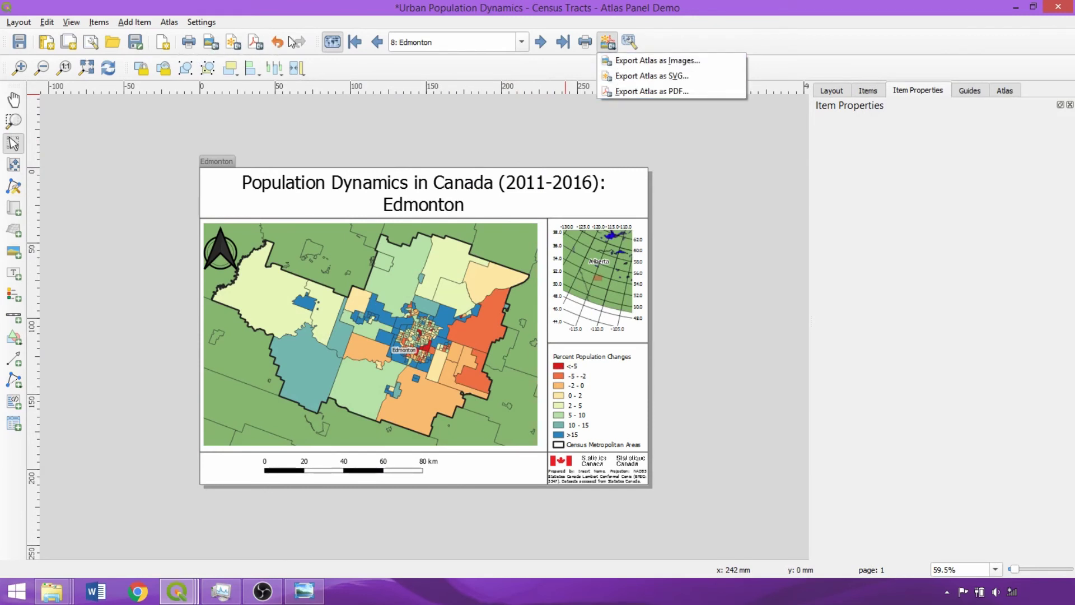
{"action": "left_click", "coordinate": [625, 75]}
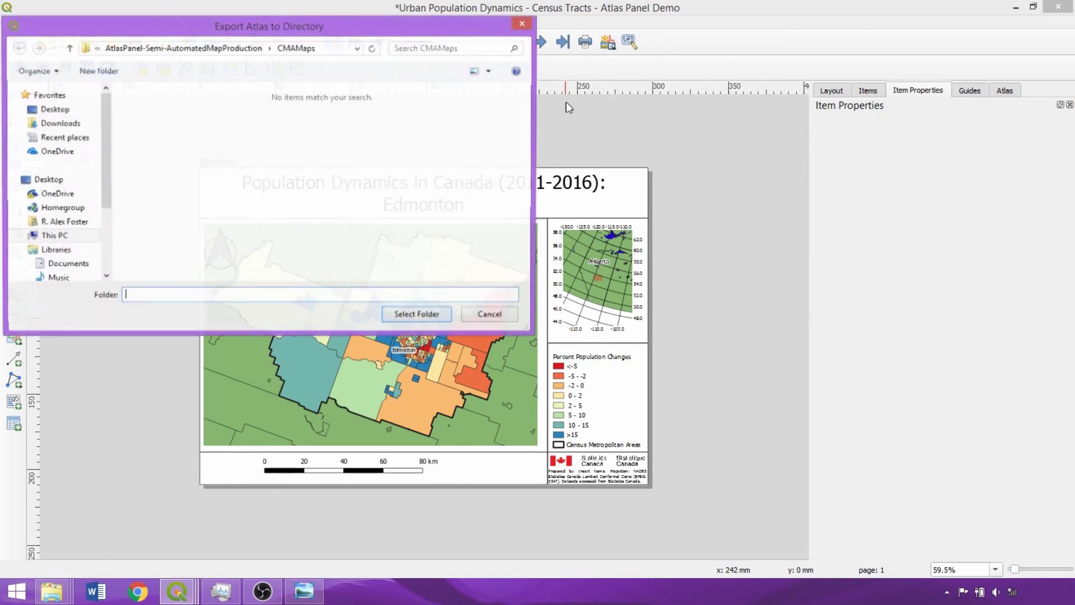
{"action": "left_click", "coordinate": [241, 48]}
{"action": "left_click", "coordinate": [259, 110]}
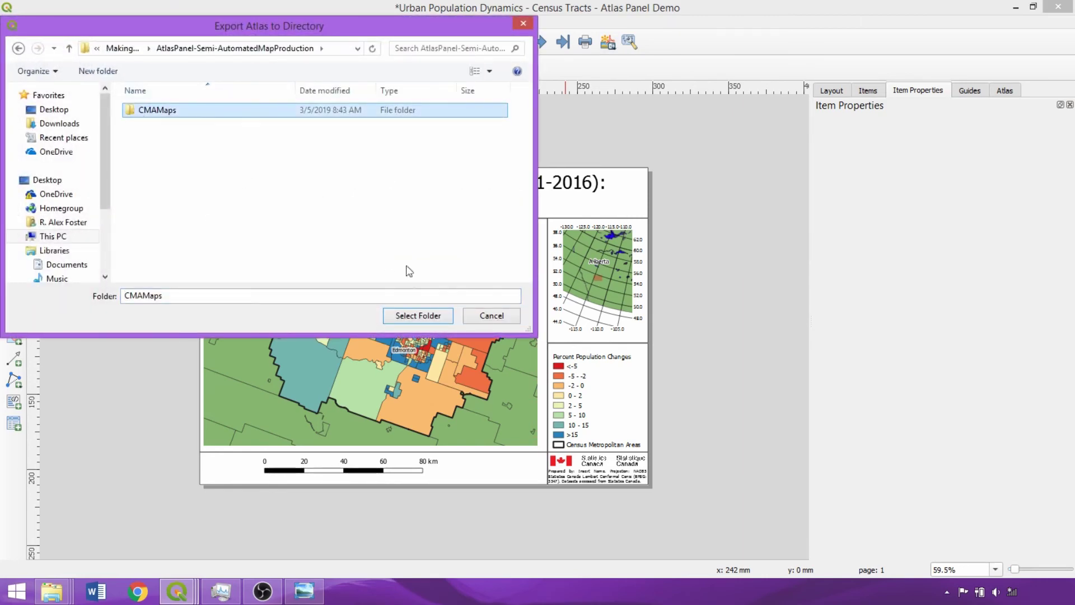
{"action": "left_click", "coordinate": [415, 319]}
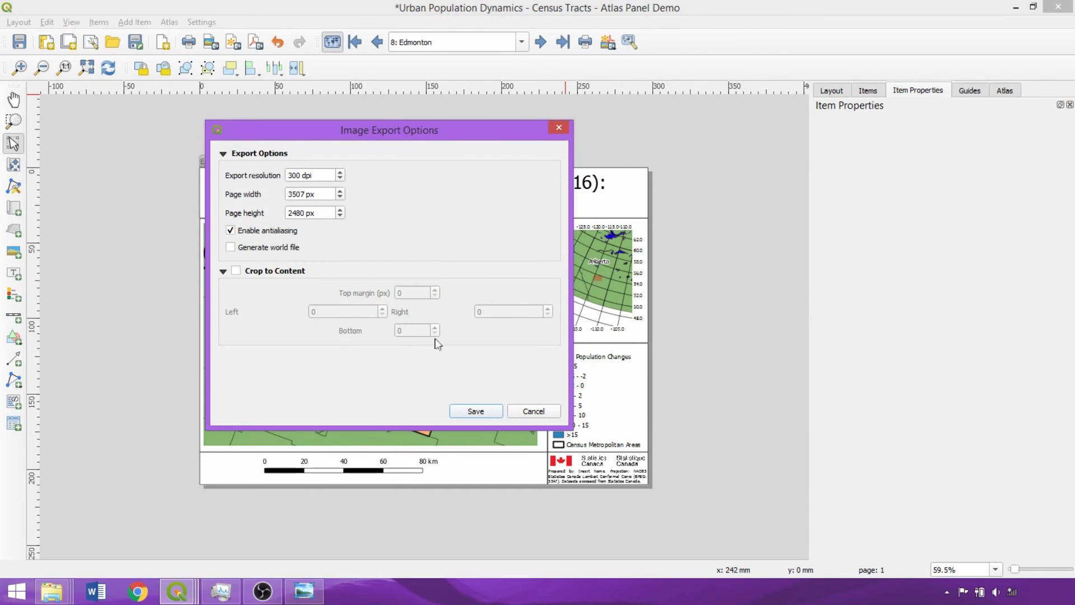
{"action": "left_click", "coordinate": [536, 412]}
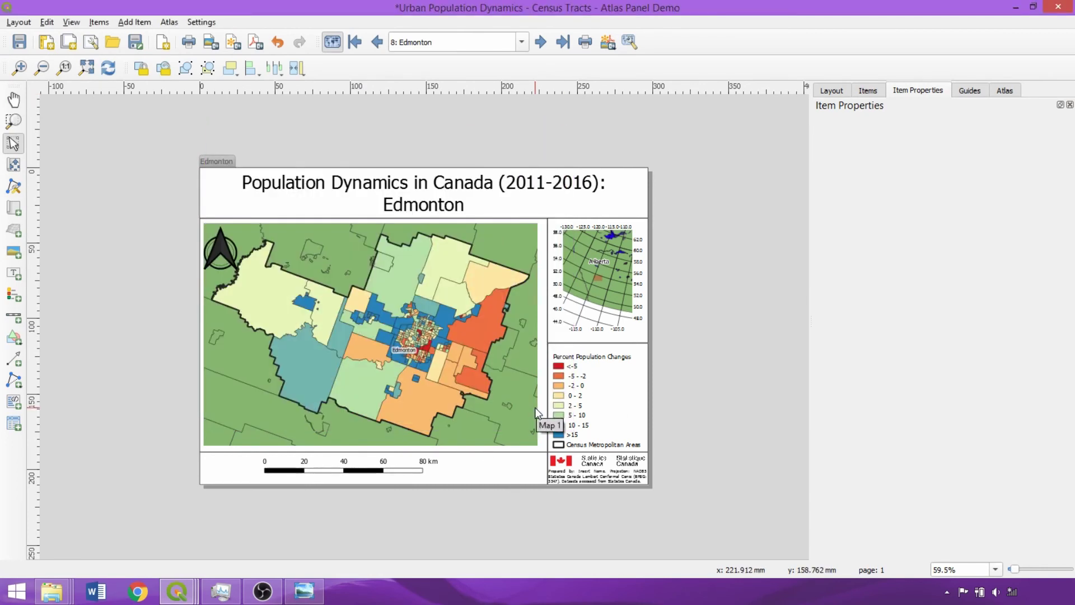
Save the layout as template CTsinCMAsAutomatedMapping in the AtlasPanel-Semi-AutomatedMapProduction folder.
{"action": "left_click", "coordinate": [136, 46]}
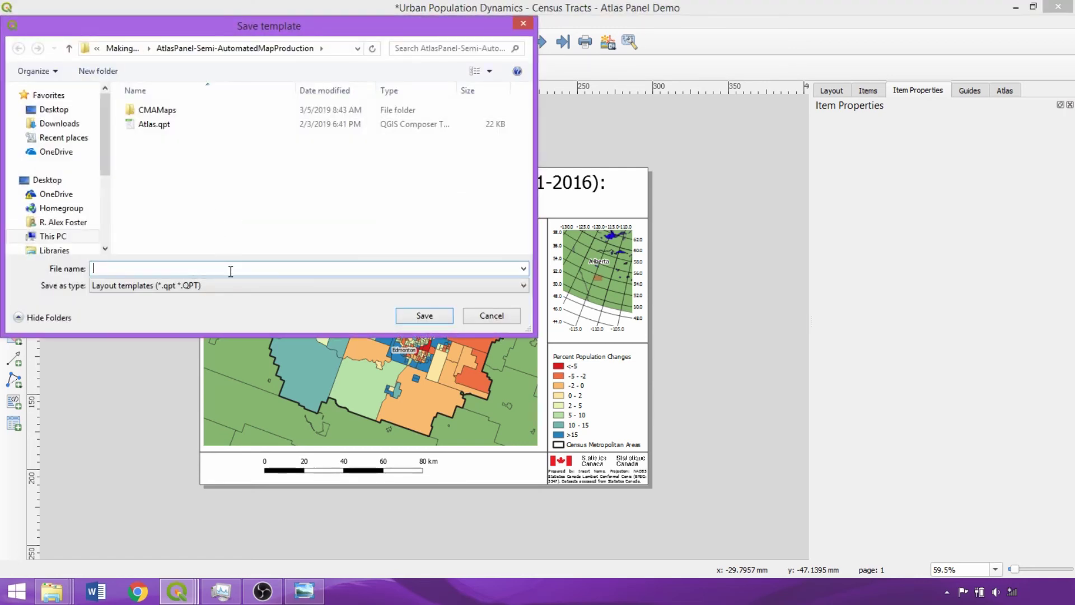
{"action": "type", "text": "CTsinCMAsAutomatedMapping"}
{"action": "key", "text": "Return"}
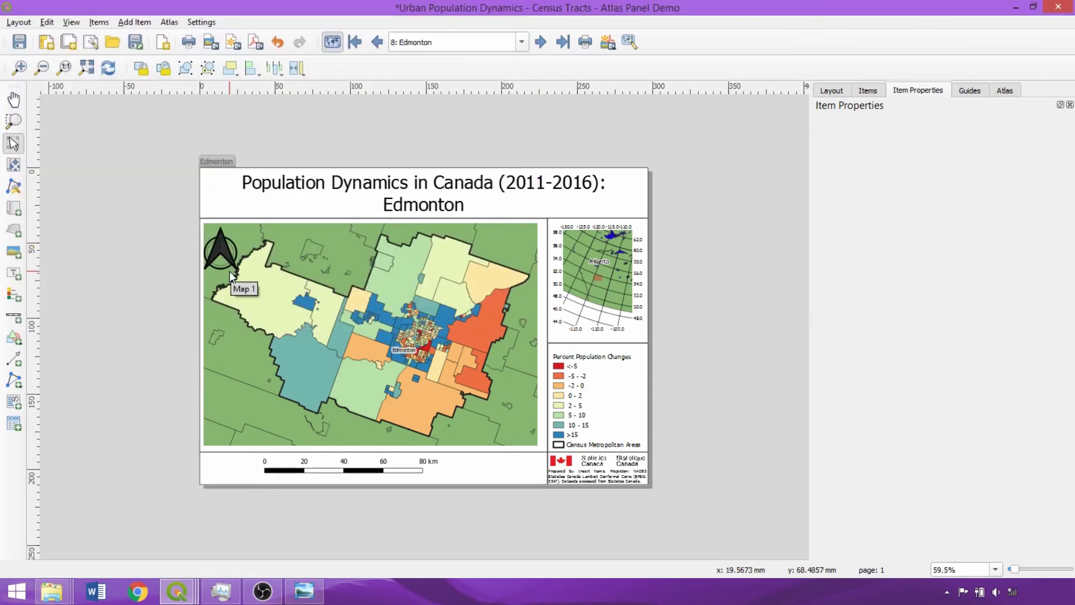